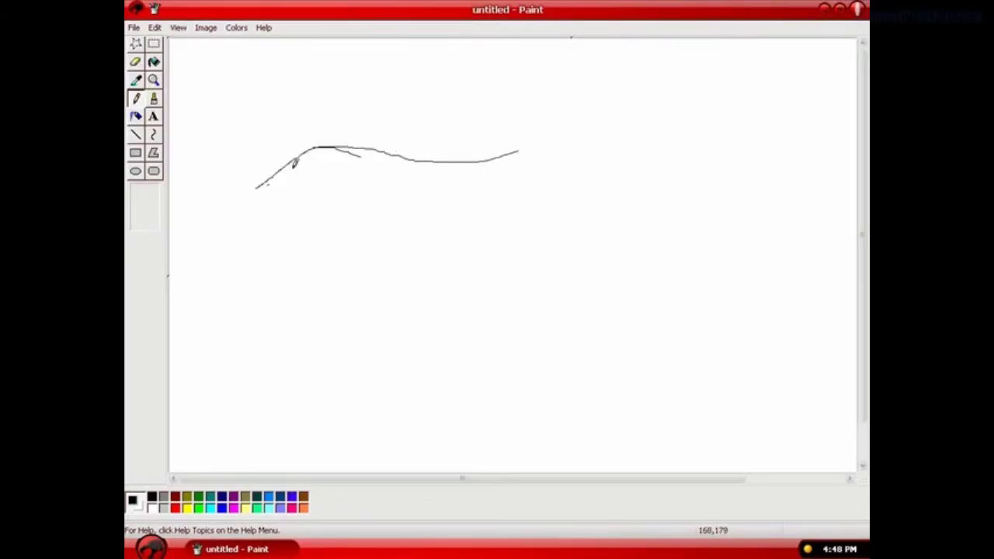
Step: Continue the elephant's outline from the back over the head and forehead, down the outer edge of the trunk to its curled end
mouse_move(522, 146)
left_mouse_down()
mouse_move(556, 135)
mouse_move(623, 144)
left_mouse_up()
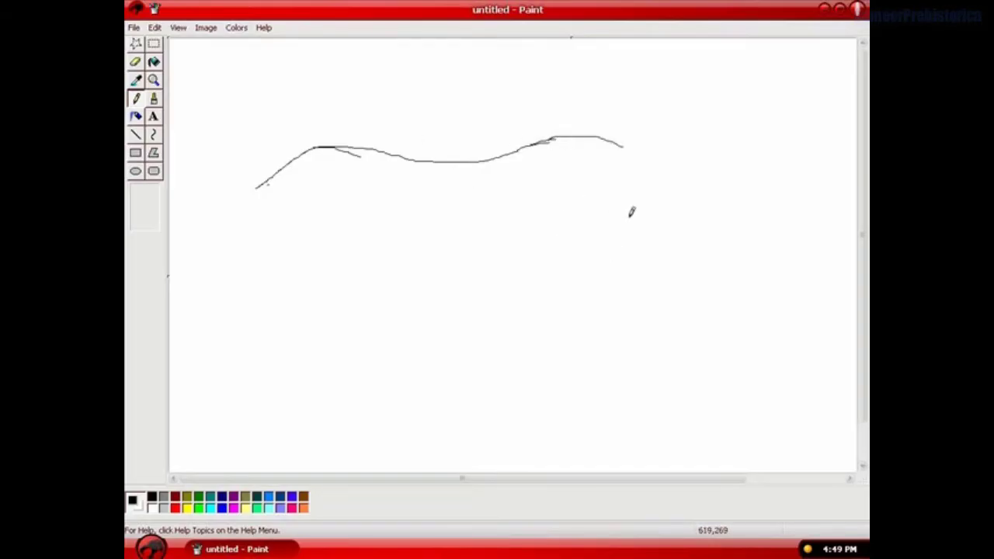
mouse_move(620, 144)
left_mouse_down()
mouse_move(660, 160)
mouse_move(650, 148)
mouse_move(670, 168)
mouse_move(651, 149)
mouse_move(678, 162)
mouse_move(686, 196)
left_mouse_up()
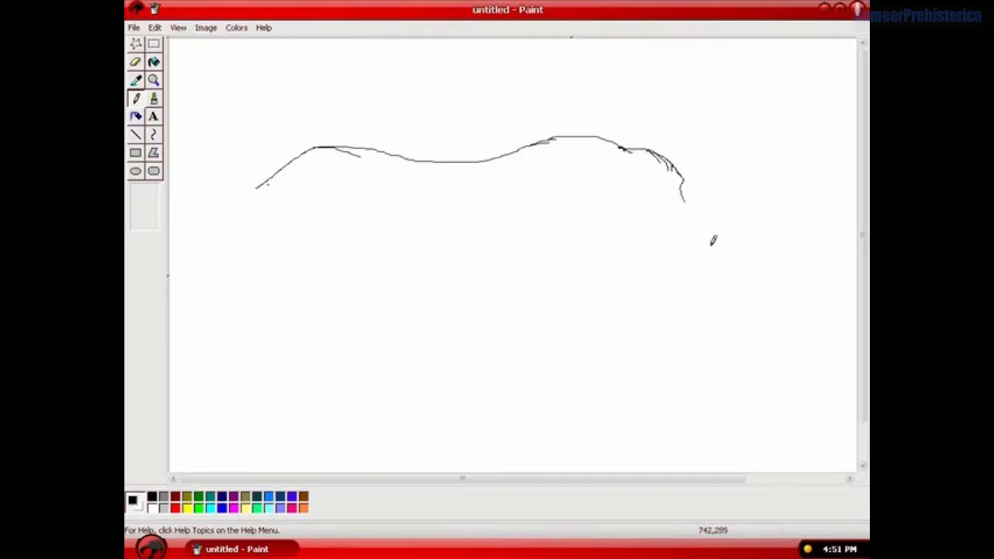
mouse_move(689, 203)
left_mouse_down()
mouse_move(682, 358)
mouse_move(695, 414)
mouse_move(689, 437)
mouse_move(652, 454)
left_mouse_up()
Step: Move the whole drawing up and slightly left on the canvas
left_click(153, 44)
mouse_move(224, 109)
left_mouse_down()
mouse_move(362, 319)
mouse_move(689, 424)
mouse_move(732, 464)
left_mouse_up()
mouse_move(501, 315)
left_mouse_down()
mouse_move(536, 279)
mouse_move(488, 266)
left_mouse_up()
left_click(764, 167)
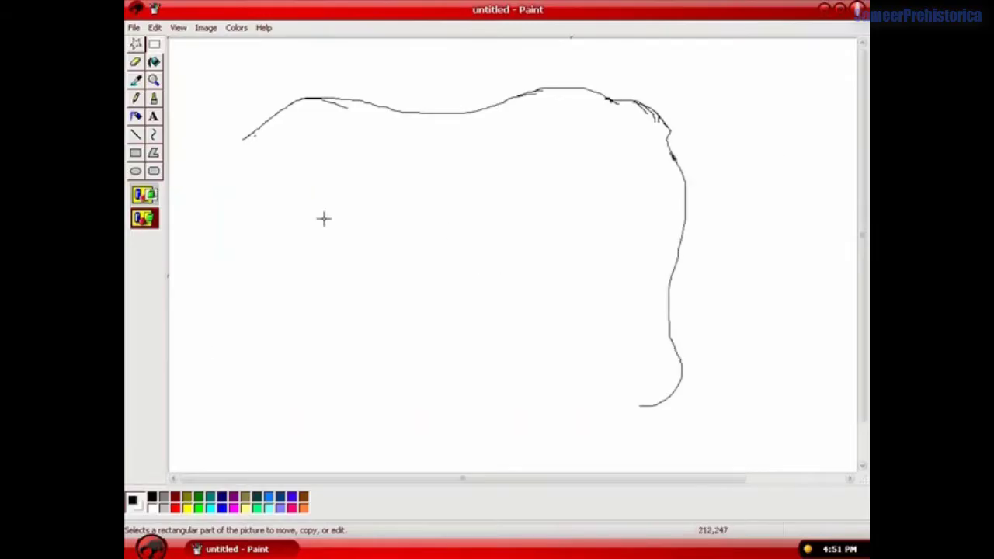
Step: Draw the trunk's finger-like tip and its inner edge with the Pencil, and refine the outer curve near the curl
left_click(136, 97)
mouse_move(640, 406)
left_mouse_down()
mouse_move(616, 386)
mouse_move(629, 374)
mouse_move(637, 385)
left_mouse_up()
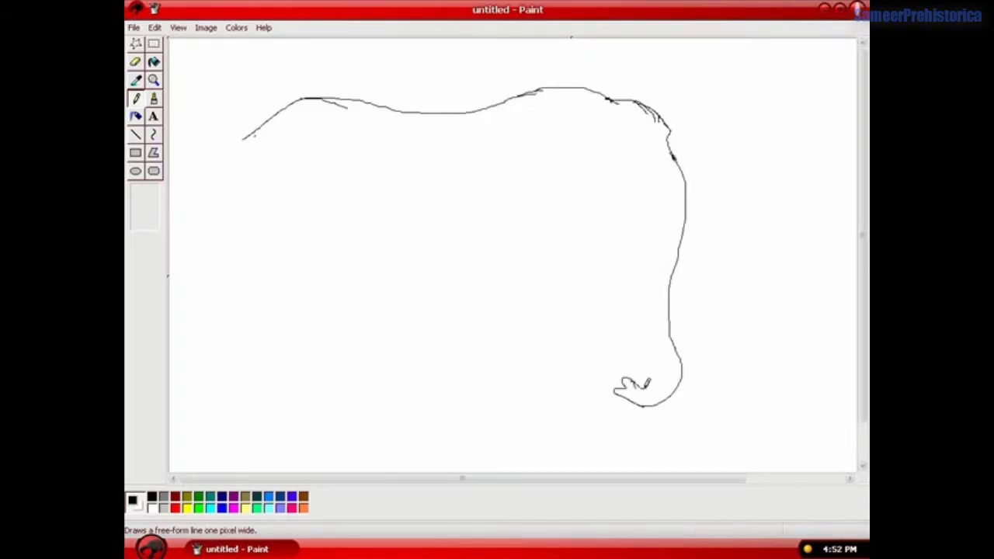
left_click_drag(659, 375, 634, 245)
left_click_drag(682, 371, 672, 315)
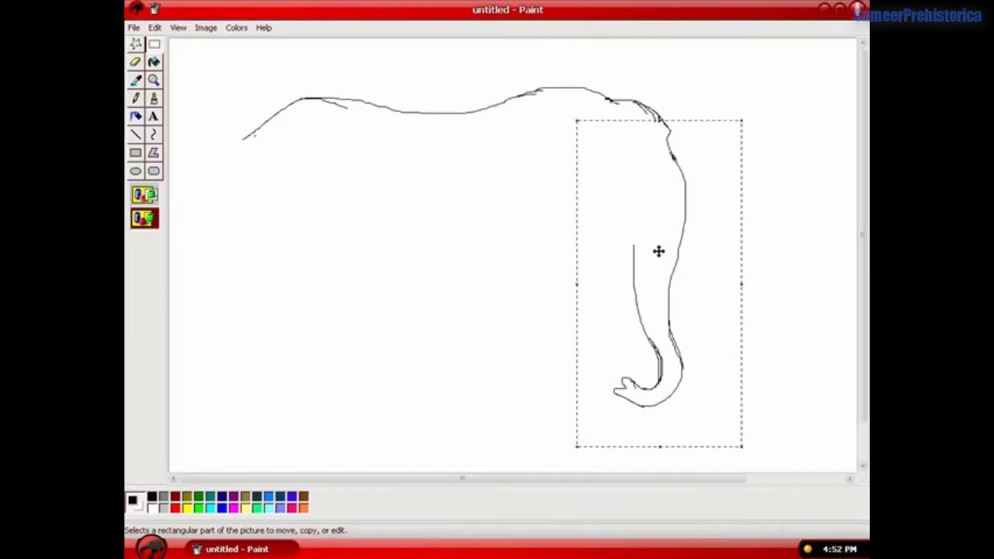
Step: Shift the trunk and lower forehead slightly down and right, and redraw the missing forehead line with the Pencil
key("Escape")
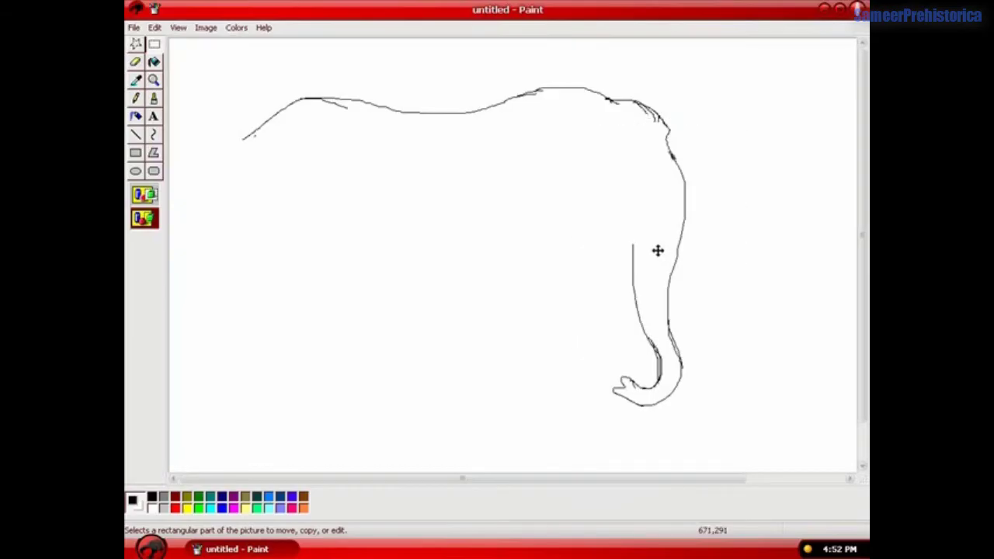
left_click_drag(658, 250, 662, 261)
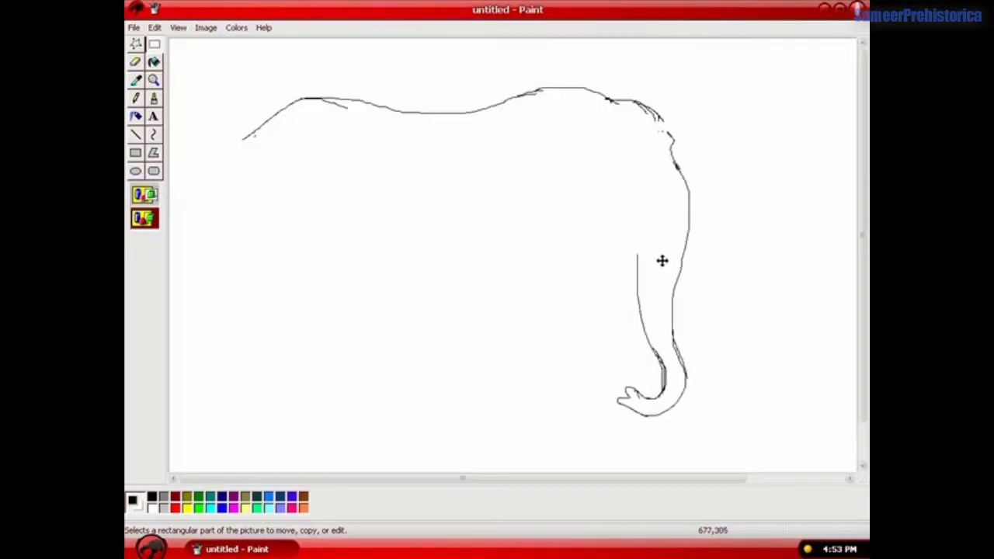
left_click(806, 267)
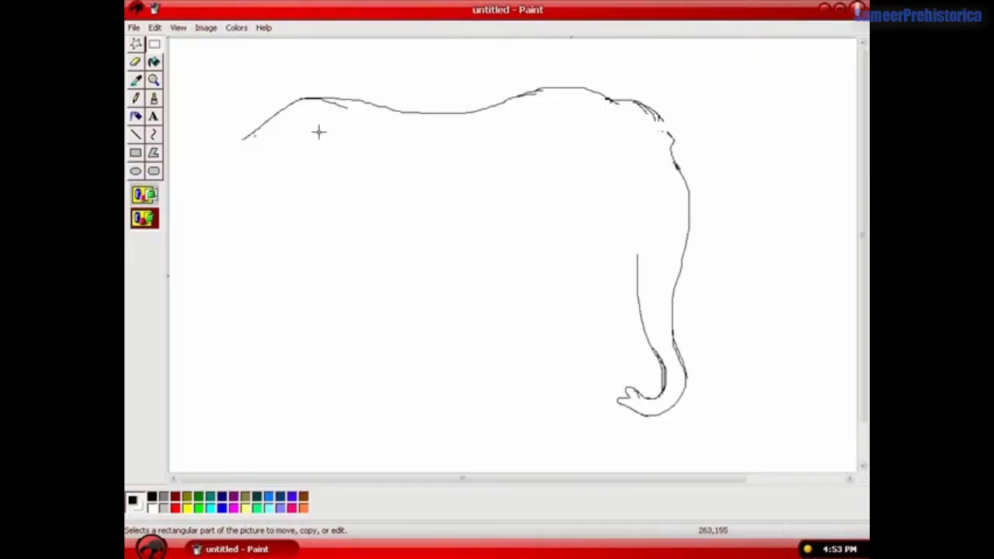
left_click(135, 62)
left_click(135, 97)
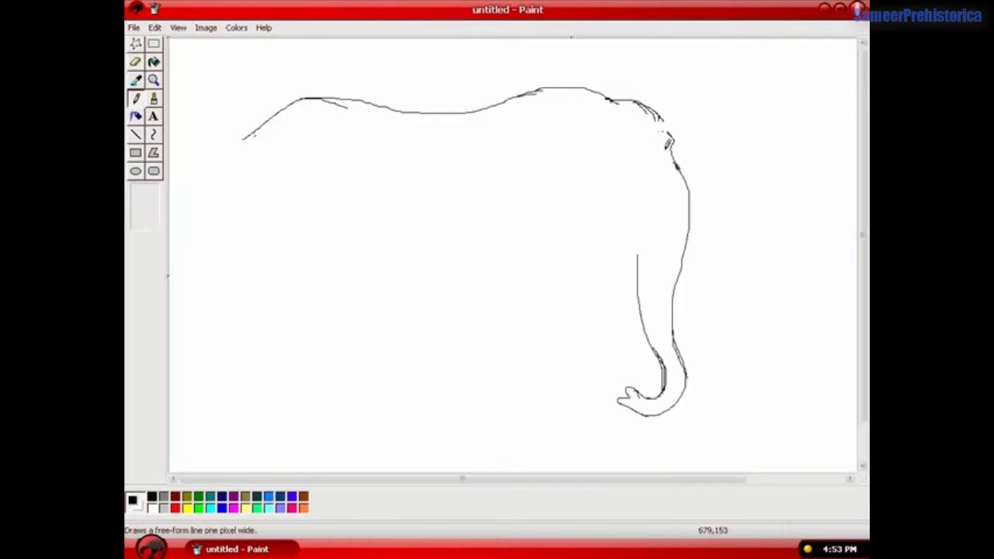
left_click_drag(666, 122, 646, 99)
Step: Draw a long, slightly upcurved tusk from the top of the trunk, crossing it and tapering to a point far to the right
mouse_move(638, 256)
left_mouse_down()
mouse_move(651, 217)
mouse_move(714, 235)
mouse_move(845, 225)
left_mouse_up()
key("ctrl+z")
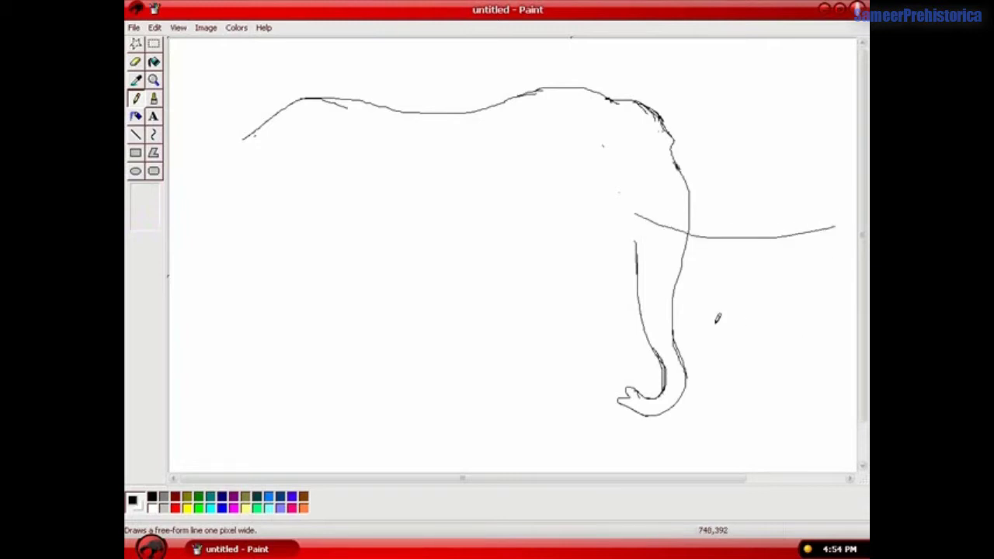
mouse_move(631, 236)
left_mouse_down()
mouse_move(743, 245)
mouse_move(848, 220)
left_mouse_up()
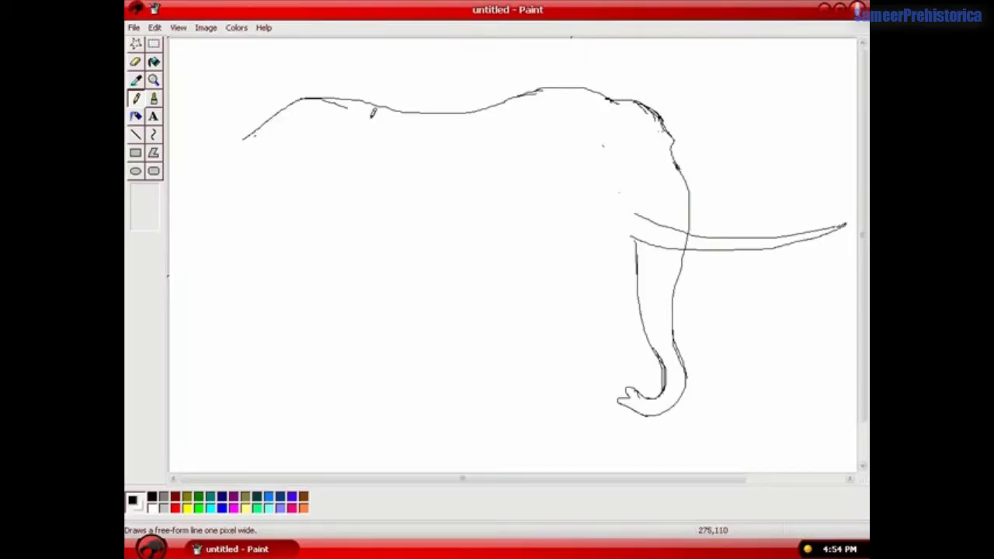
Step: Close the base of the tusk and draw the cheek folds and the pointed lower jaw behind it
mouse_move(634, 214)
left_mouse_down()
mouse_move(631, 237)
mouse_move(618, 232)
mouse_move(602, 193)
left_mouse_up()
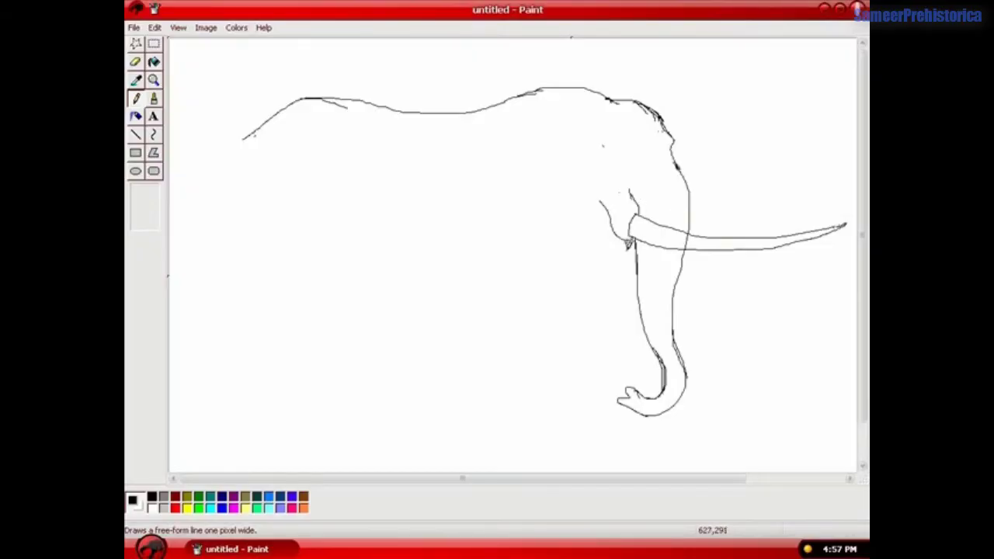
left_click_drag(625, 258, 622, 255)
mouse_move(625, 260)
left_mouse_down()
mouse_move(584, 231)
mouse_move(587, 243)
mouse_move(566, 213)
mouse_move(561, 231)
mouse_move(573, 205)
mouse_move(576, 217)
left_mouse_up()
left_click(135, 62)
left_click(136, 98)
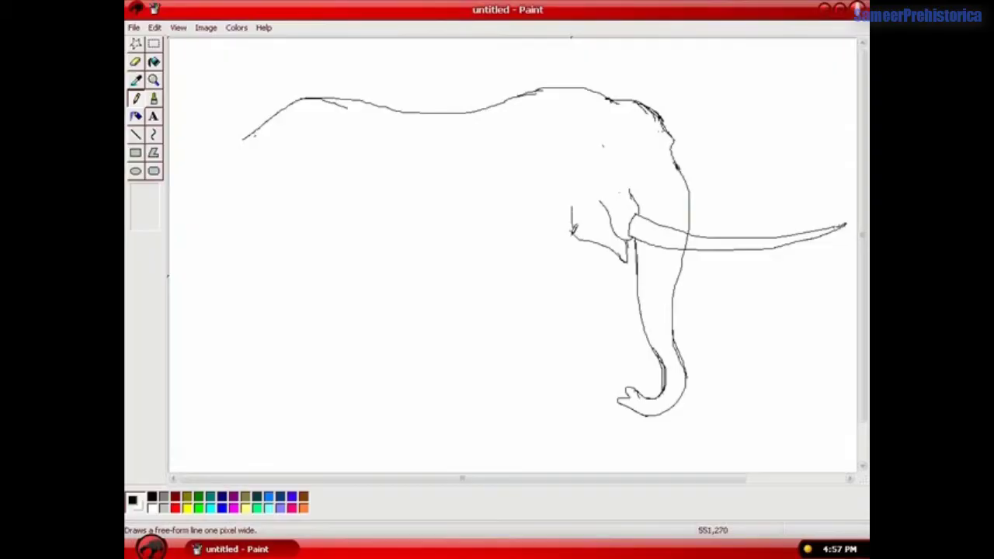
Step: Draw the large ear's outline from the jaw down to a pointed lobe and back up to the neck and head top
left_click_drag(574, 229, 577, 249)
mouse_move(573, 244)
left_mouse_down()
mouse_move(568, 266)
mouse_move(536, 250)
mouse_move(446, 159)
mouse_move(446, 129)
mouse_move(461, 113)
left_mouse_up()
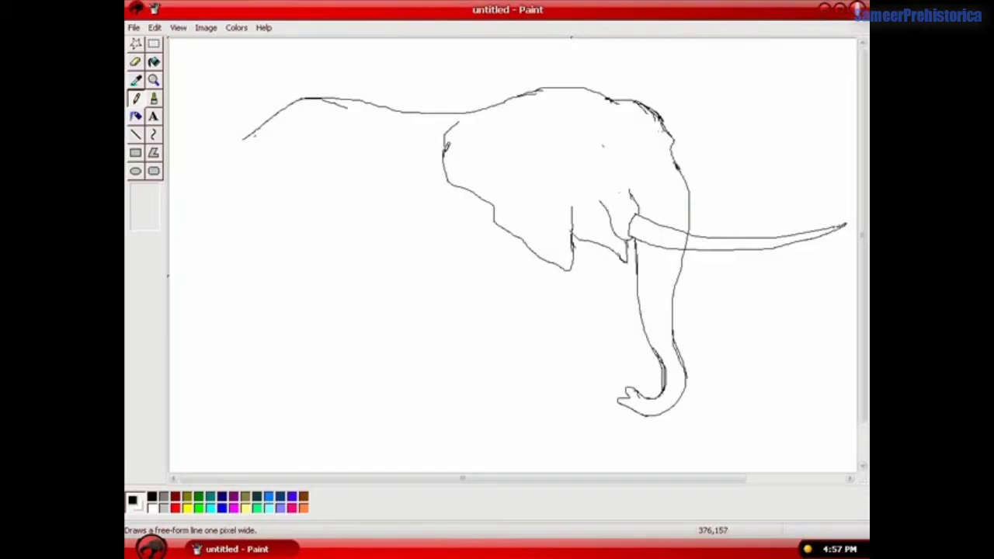
mouse_move(443, 160)
left_mouse_down()
mouse_move(446, 136)
mouse_move(477, 108)
mouse_move(535, 85)
left_mouse_up()
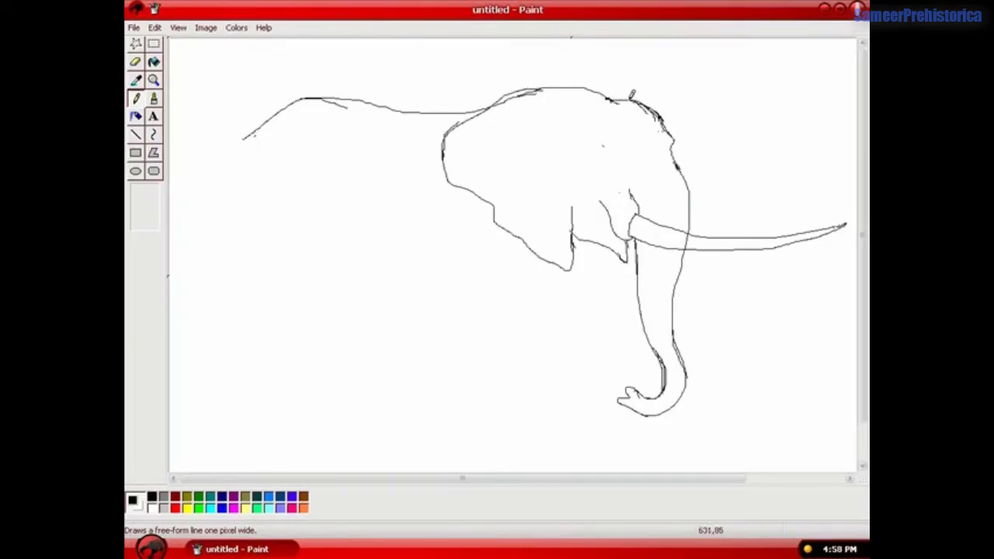
Step: Redraw the top of the head with a lower dip before the forehead and erase the old line above it
left_click_drag(594, 100, 637, 98)
left_click(135, 62)
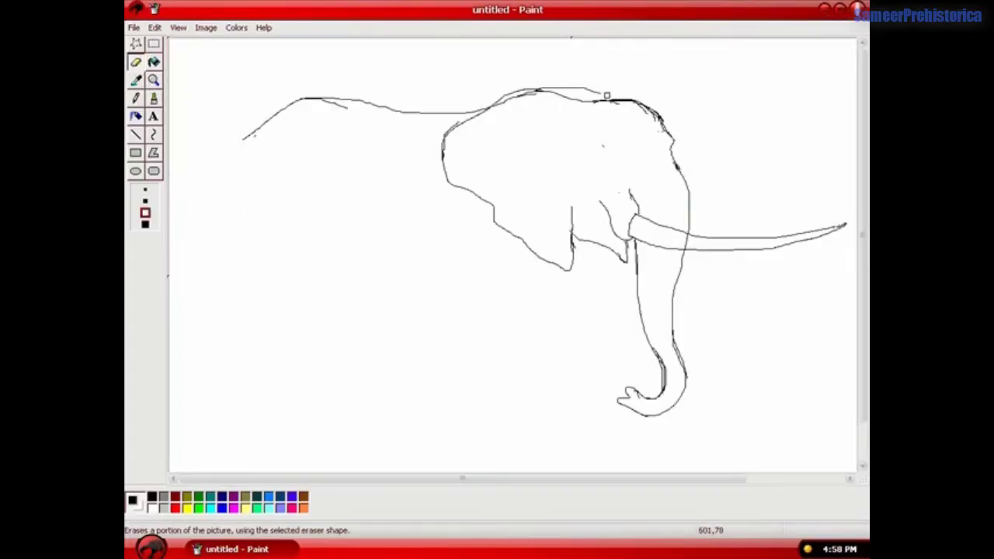
left_click_drag(600, 94, 532, 86)
Step: Move the rump and rear back line left, and redraw the back line across the gap to the head with the Pencil
left_click(154, 44)
left_click_drag(214, 79, 414, 172)
left_click_drag(330, 138, 289, 137)
left_click(349, 231)
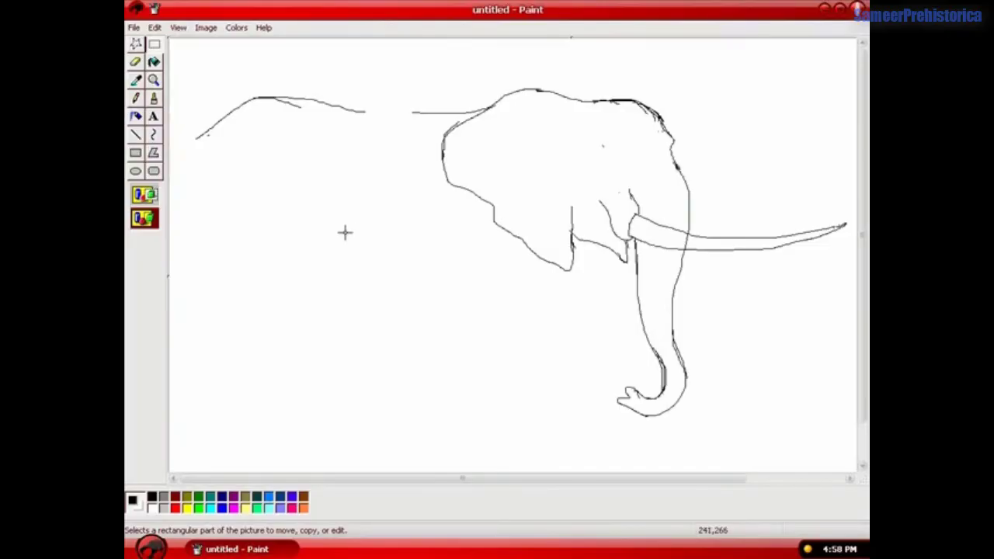
left_click(136, 98)
mouse_move(412, 113)
left_mouse_down()
mouse_move(383, 114)
mouse_move(420, 115)
left_mouse_up()
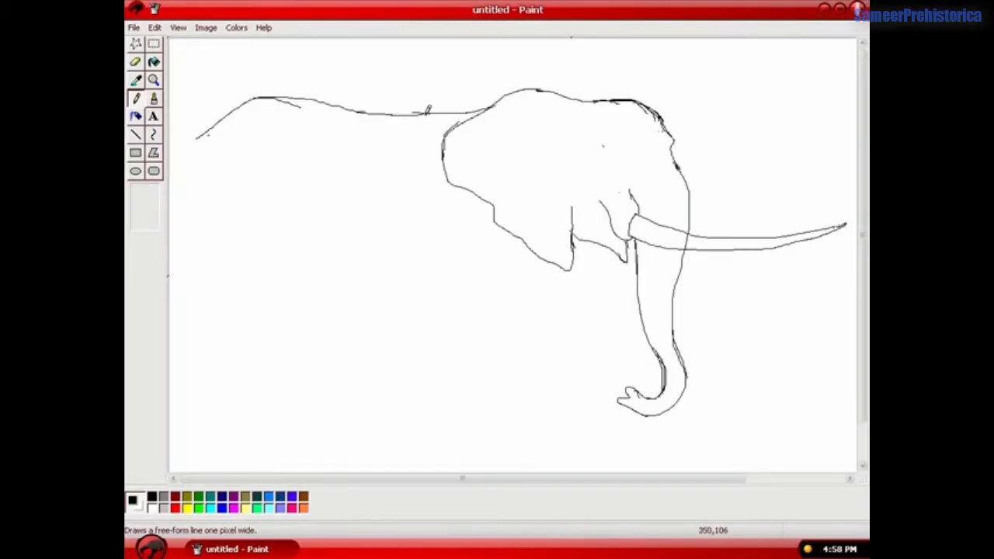
left_click_drag(489, 108, 416, 115)
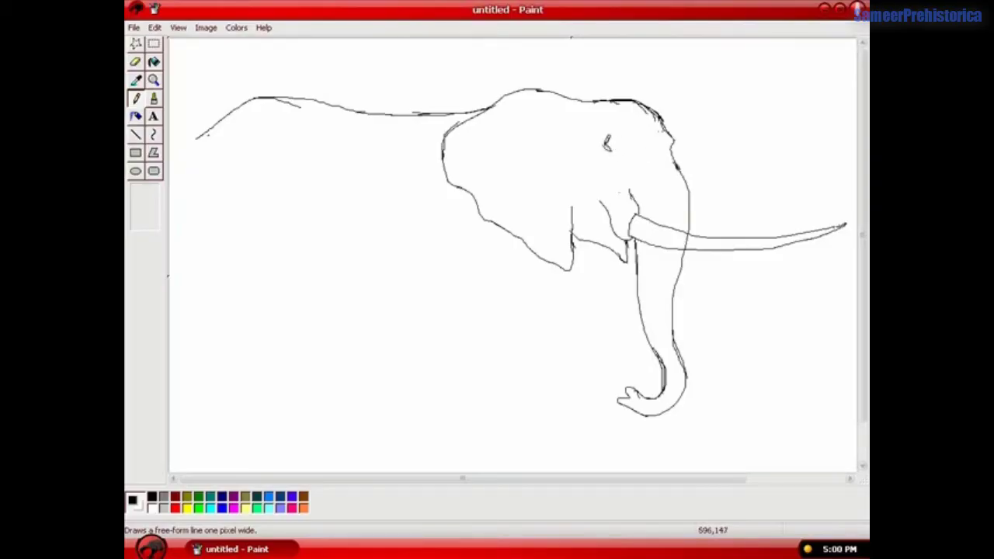
Step: Draw the chest line below the jaw and the front edge of the near foreleg
mouse_move(590, 231)
left_mouse_down()
mouse_move(581, 272)
mouse_move(545, 318)
left_mouse_up()
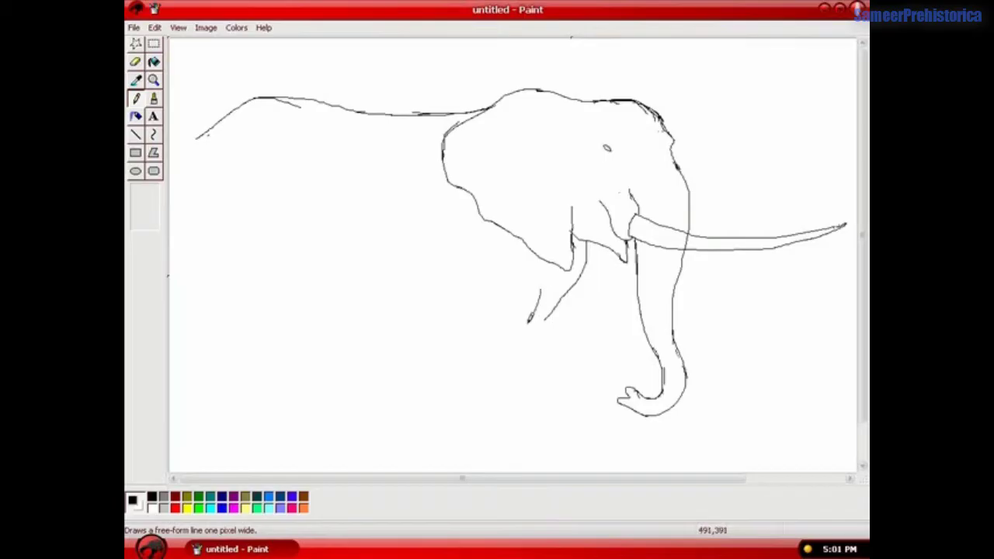
mouse_move(527, 324)
left_mouse_down()
mouse_move(534, 376)
mouse_move(521, 456)
left_mouse_up()
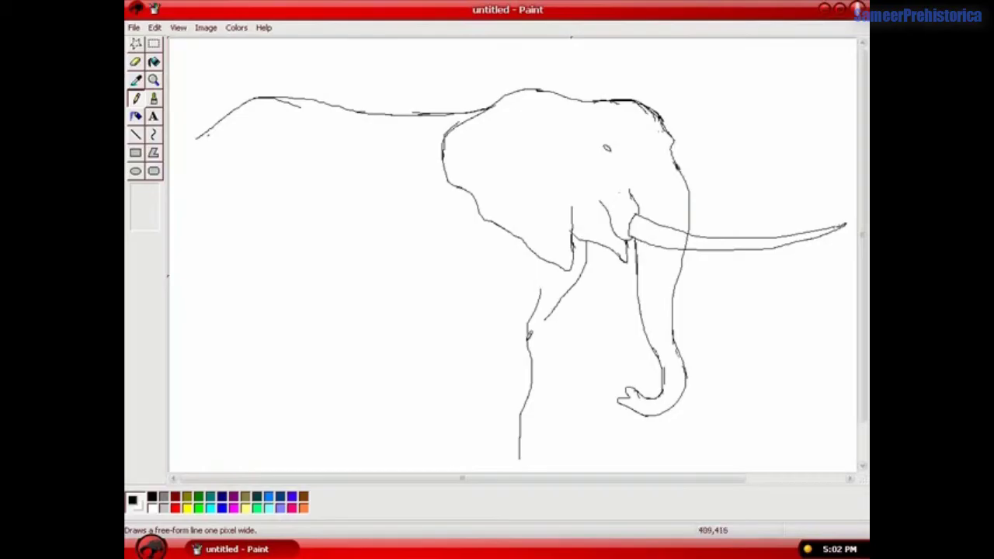
left_click_drag(537, 334, 558, 305)
Step: Draw the rear edge of the near foreleg, refine its lower front edge, and close it with a flat foot
scroll(474, 248, "down", 1)
mouse_move(473, 239)
left_mouse_down()
mouse_move(459, 279)
mouse_move(486, 345)
mouse_move(495, 427)
left_mouse_up()
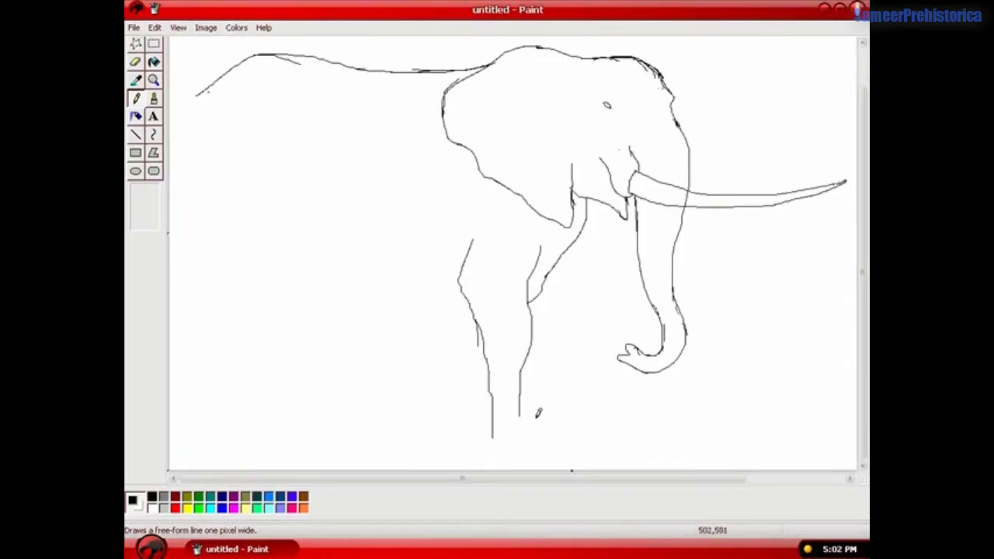
left_click_drag(534, 339, 532, 429)
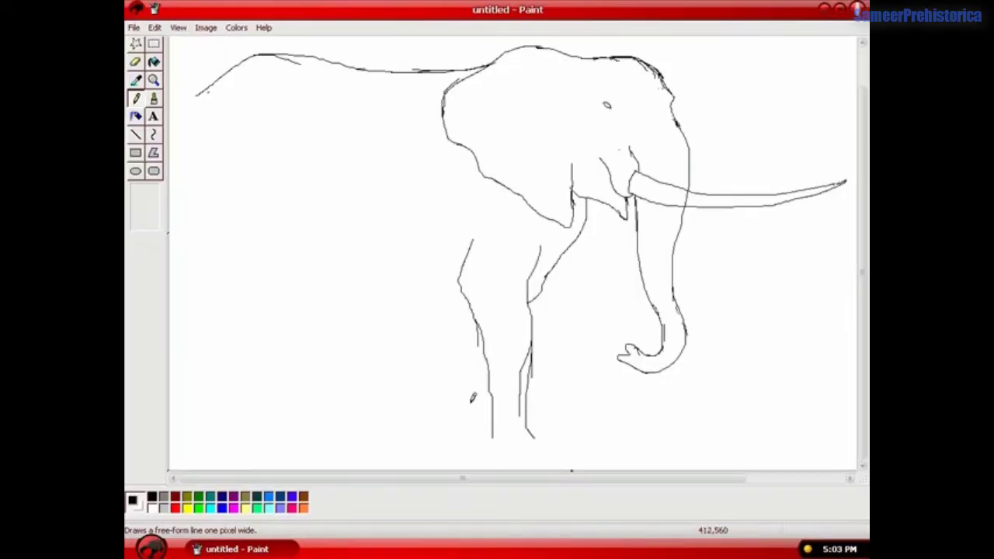
mouse_move(492, 432)
left_mouse_down()
mouse_move(533, 445)
mouse_move(528, 426)
mouse_move(540, 435)
mouse_move(489, 440)
mouse_move(546, 444)
mouse_move(513, 442)
left_mouse_up()
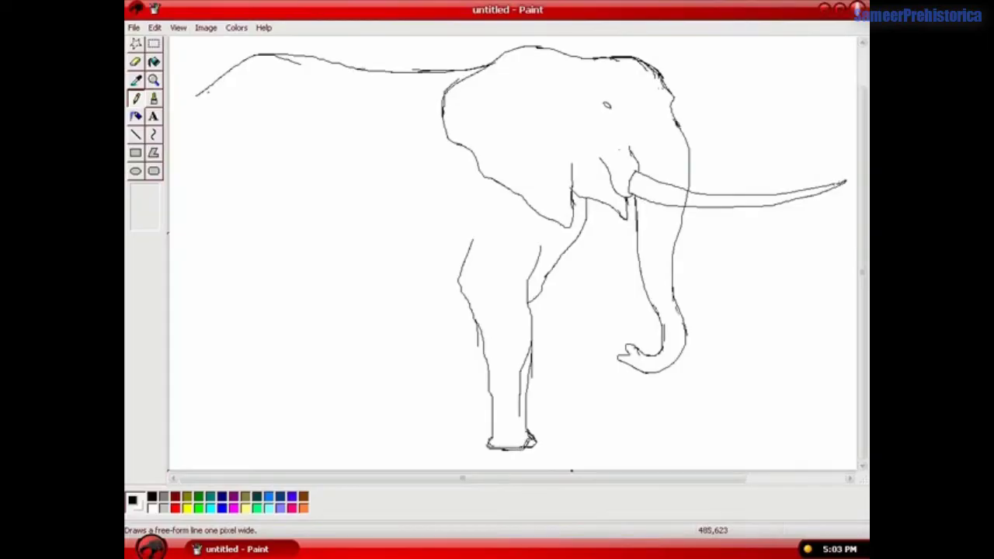
left_click_drag(506, 446, 514, 445)
Step: Draw the far foreleg in front of the near one, using a copy of the near leg's foot for its lower end
left_click_drag(531, 338, 567, 402)
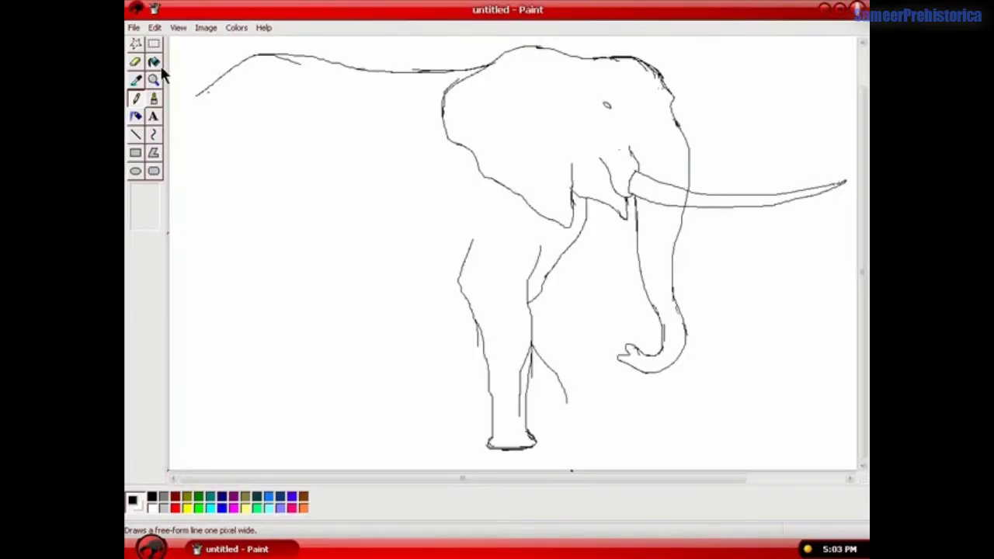
left_click(154, 44)
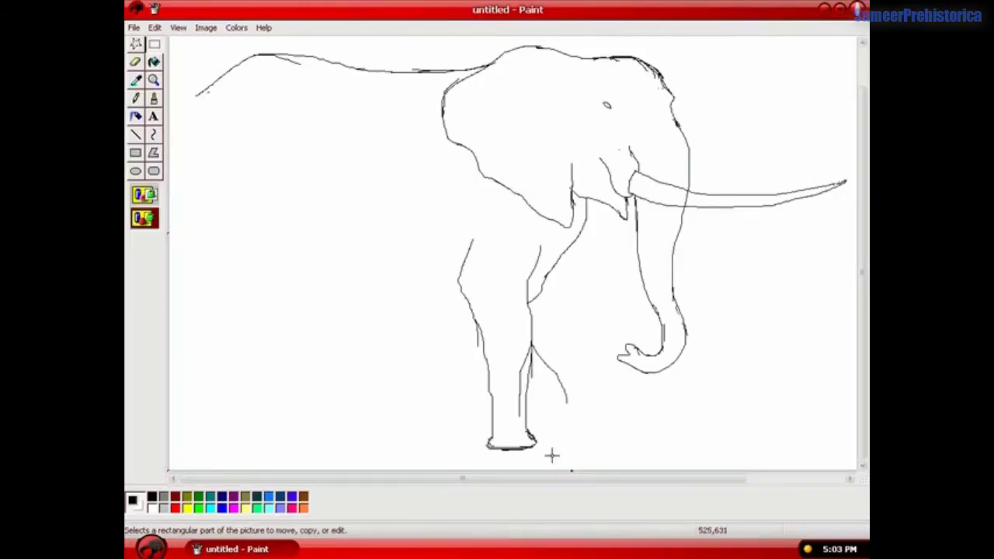
left_click_drag(557, 454, 456, 394)
right_click(497, 411)
left_click(511, 417)
right_click(313, 237)
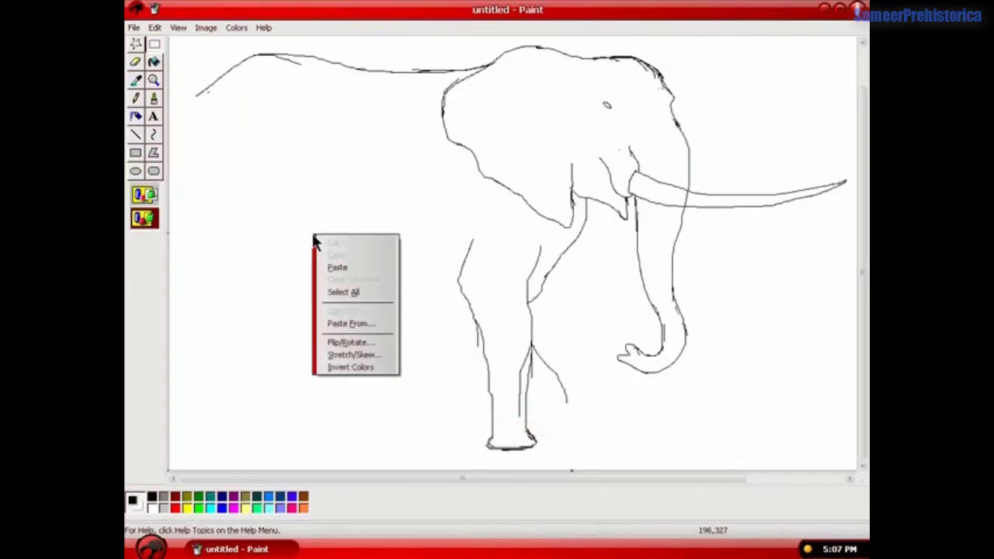
left_click(332, 267)
left_click_drag(255, 90, 612, 433)
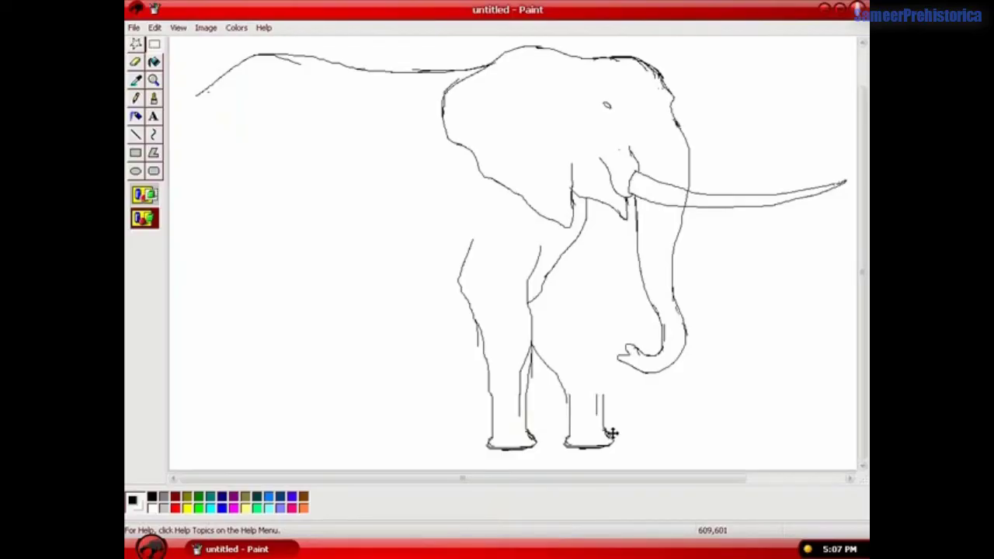
mouse_move(612, 433)
left_mouse_down()
mouse_move(618, 439)
mouse_move(610, 420)
mouse_move(619, 441)
mouse_move(573, 293)
left_mouse_up()
left_click(136, 98)
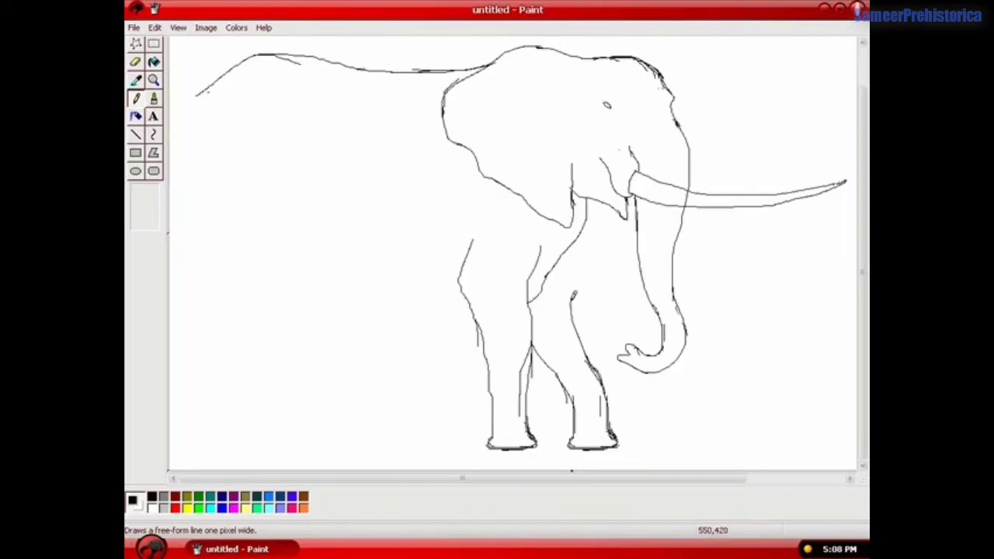
Step: Move both forelegs left and slightly down with a free-form selection, and redraw the chest lines to connect them to the neck
left_click(135, 43)
mouse_move(473, 451)
left_mouse_down()
mouse_move(620, 458)
mouse_move(628, 425)
mouse_move(590, 272)
mouse_move(565, 248)
mouse_move(505, 231)
mouse_move(429, 251)
mouse_move(473, 453)
left_mouse_up()
left_click_drag(551, 342, 515, 351)
left_click(136, 98)
mouse_move(510, 304)
left_mouse_down()
mouse_move(493, 315)
mouse_move(539, 290)
mouse_move(576, 237)
left_mouse_up()
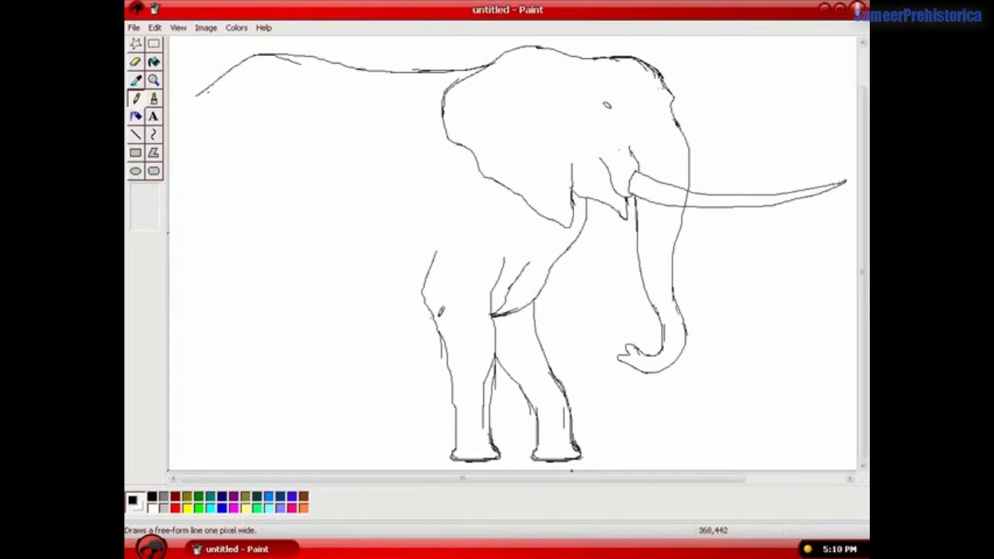
Step: Draw the belly line from the near foreleg back to the hindquarters
left_click_drag(433, 309, 404, 312)
left_click_drag(271, 299, 349, 309)
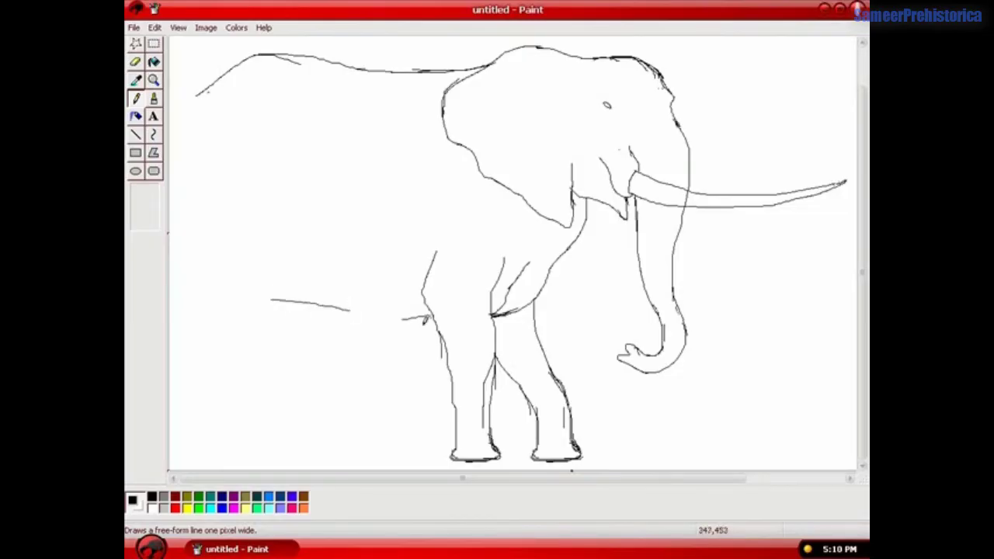
left_click_drag(267, 305, 435, 314)
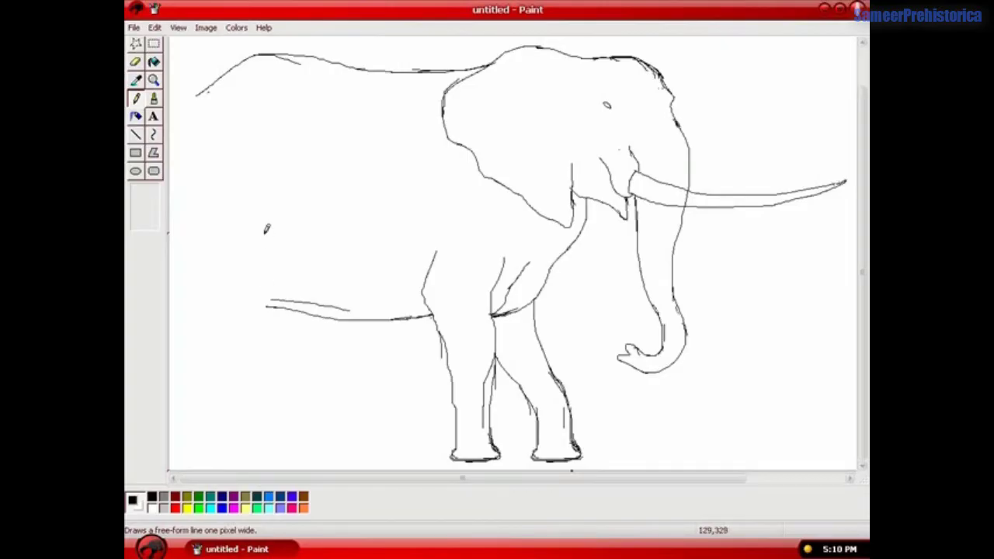
Step: Draw the near hind leg, with its front edge, flat foot and rear edge running up to the hindquarters
mouse_move(268, 232)
left_mouse_down()
mouse_move(268, 315)
mouse_move(247, 427)
left_mouse_up()
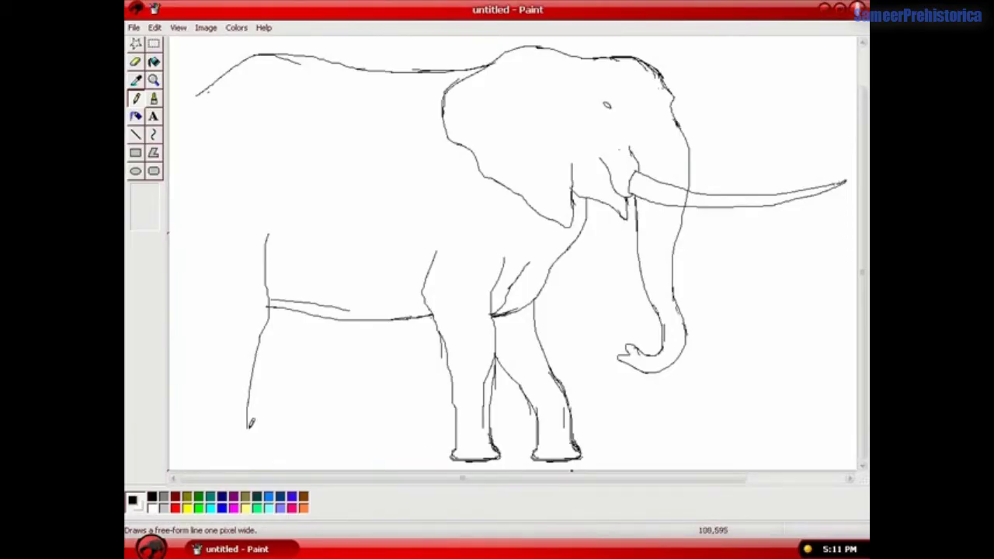
mouse_move(249, 435)
left_mouse_down()
mouse_move(250, 447)
mouse_move(262, 445)
left_mouse_up()
mouse_move(264, 450)
left_mouse_down()
mouse_move(218, 454)
mouse_move(221, 396)
mouse_move(223, 443)
mouse_move(218, 396)
mouse_move(217, 385)
left_mouse_up()
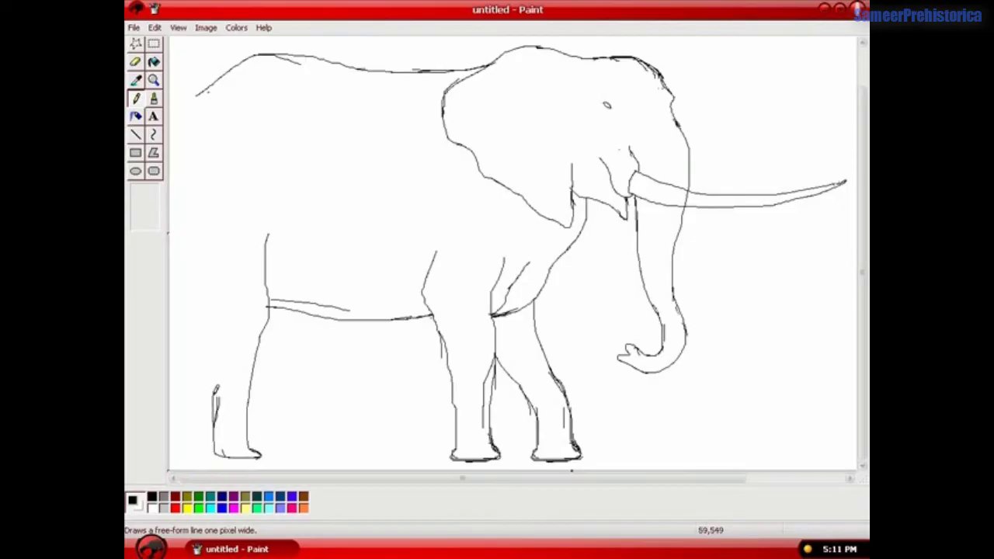
key("ctrl+z")
mouse_move(217, 422)
left_mouse_down()
mouse_move(221, 327)
mouse_move(223, 364)
mouse_move(210, 369)
mouse_move(218, 322)
mouse_move(217, 349)
mouse_move(194, 199)
left_mouse_up()
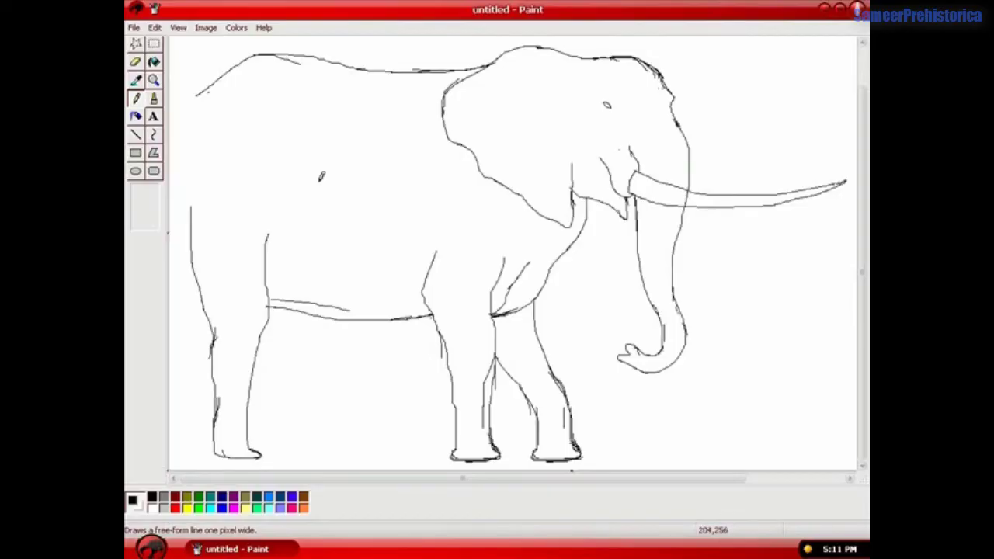
Step: Copy the lower part of the near hind leg, place it in front as the far hind leg, and join it to the belly line
left_click(154, 44)
left_click_drag(189, 322, 277, 459)
right_click(259, 377)
left_click(289, 397)
right_click(330, 268)
left_click(365, 300)
left_click_drag(219, 133, 334, 399)
left_click(367, 398)
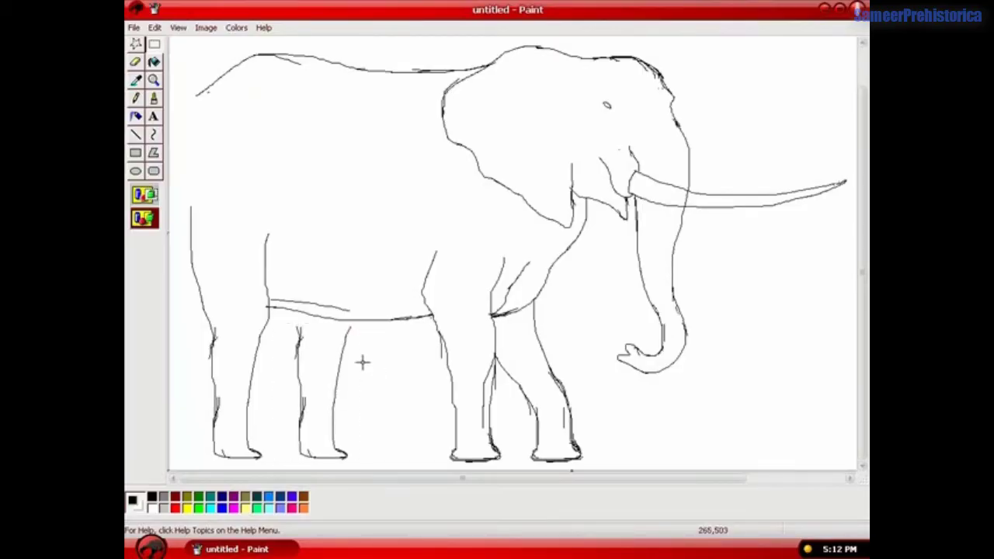
left_click(137, 98)
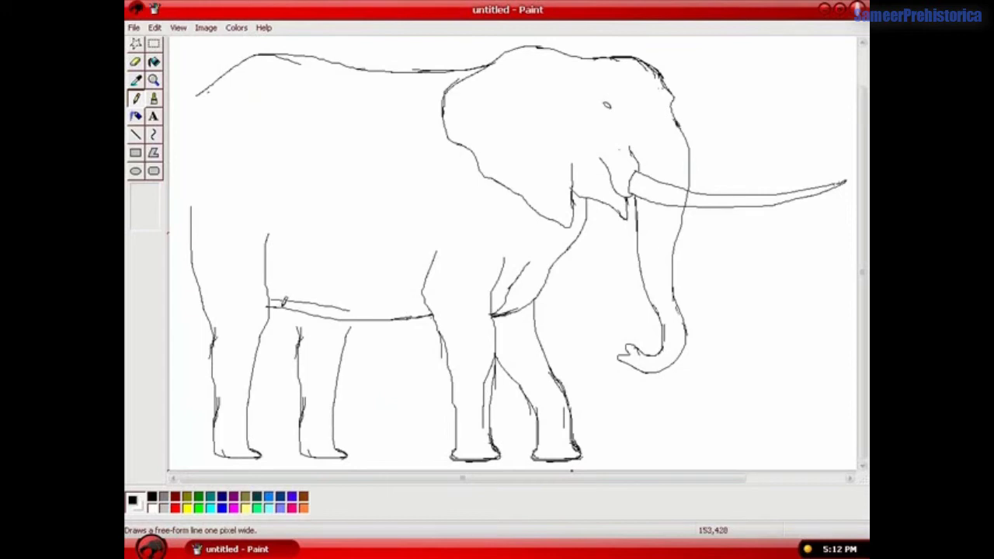
mouse_move(284, 301)
left_mouse_down()
mouse_move(304, 329)
mouse_move(350, 325)
left_mouse_up()
Step: Select the whole elephant with a rectangular selection and move it right, leaving empty canvas behind the hindquarters
left_click(154, 44)
left_click_drag(171, 42, 849, 469)
left_click_drag(665, 490, 723, 483)
left_click_drag(394, 225, 484, 225)
mouse_move(513, 482)
left_mouse_down()
mouse_move(573, 482)
mouse_move(417, 488)
mouse_move(513, 487)
mouse_move(496, 486)
left_mouse_up()
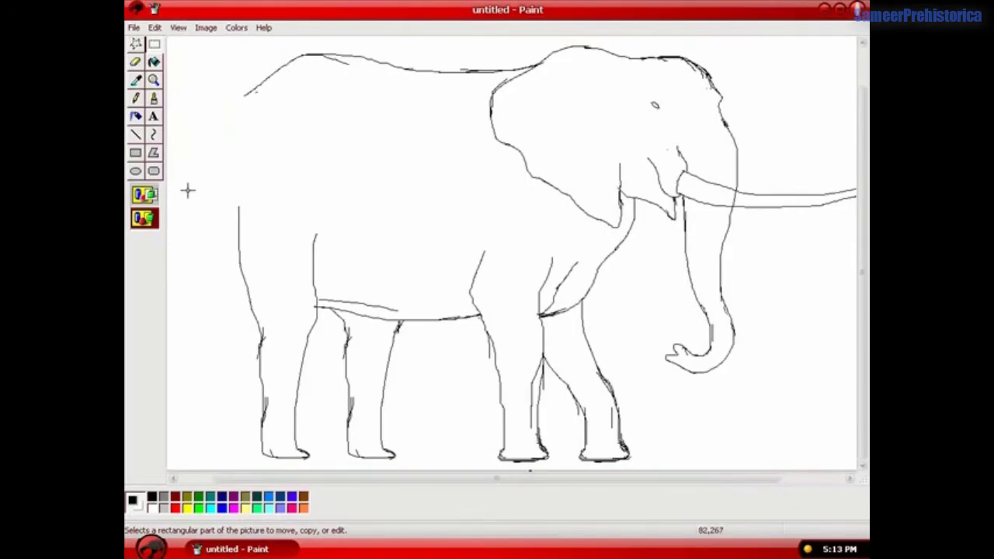
Step: Draw the rump curve from the end of the back line down into the upper outer edge of the tail
left_click(136, 98)
left_click_drag(245, 94, 236, 102)
left_click_drag(226, 118, 207, 230)
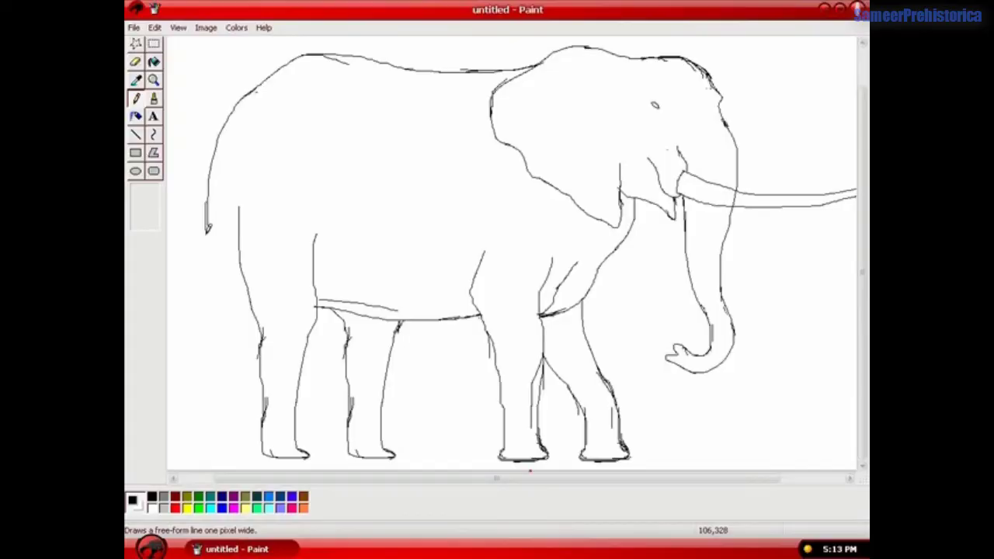
left_click_drag(211, 188, 217, 319)
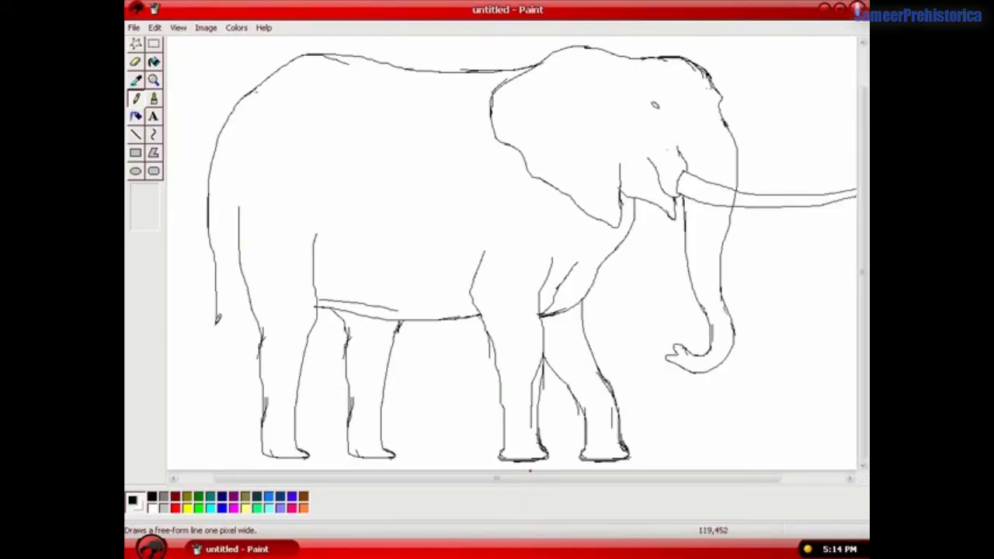
left_click_drag(217, 320, 215, 412)
key("ctrl+z")
key("ctrl+z")
key("ctrl+z")
Step: Draw the lower tail with a pointed tuft and bring its inner edge up to the top of the near hind leg
left_click_drag(218, 321, 214, 403)
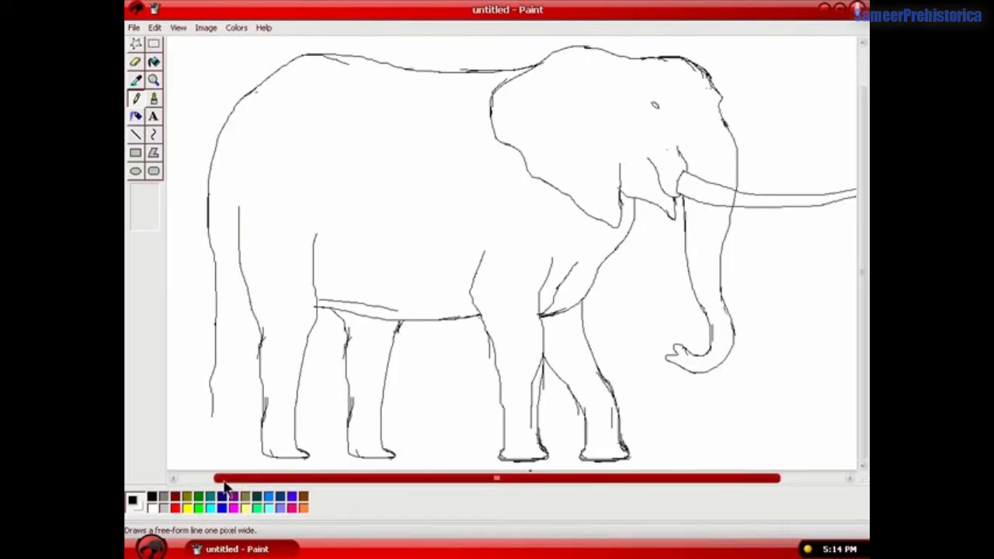
left_click_drag(210, 382, 220, 419)
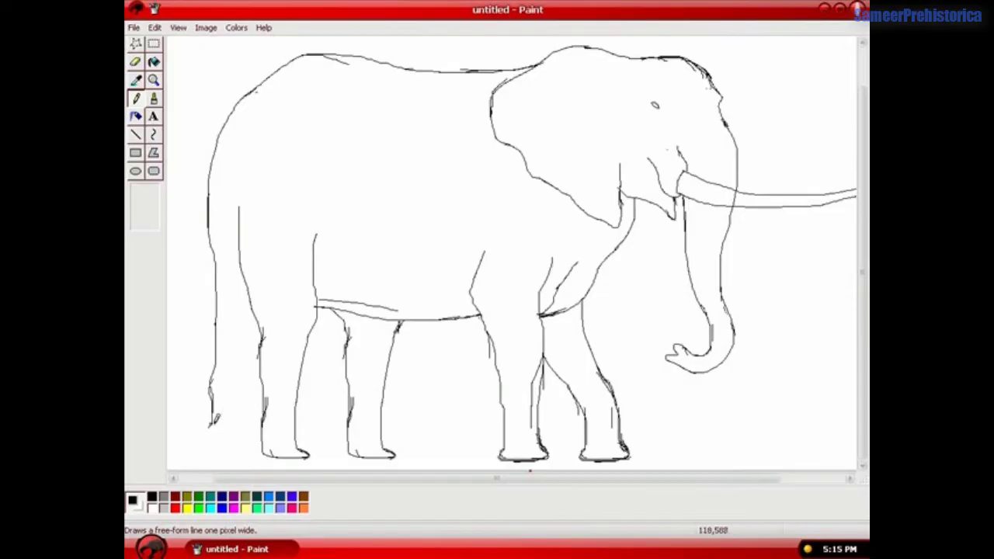
left_click_drag(227, 394, 231, 278)
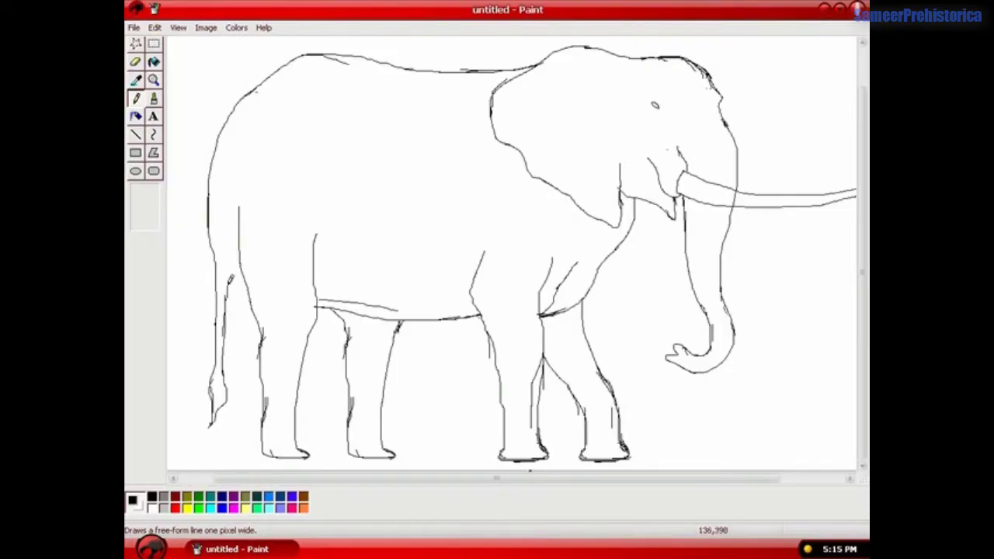
key("ctrl+z")
left_click_drag(228, 294, 233, 221)
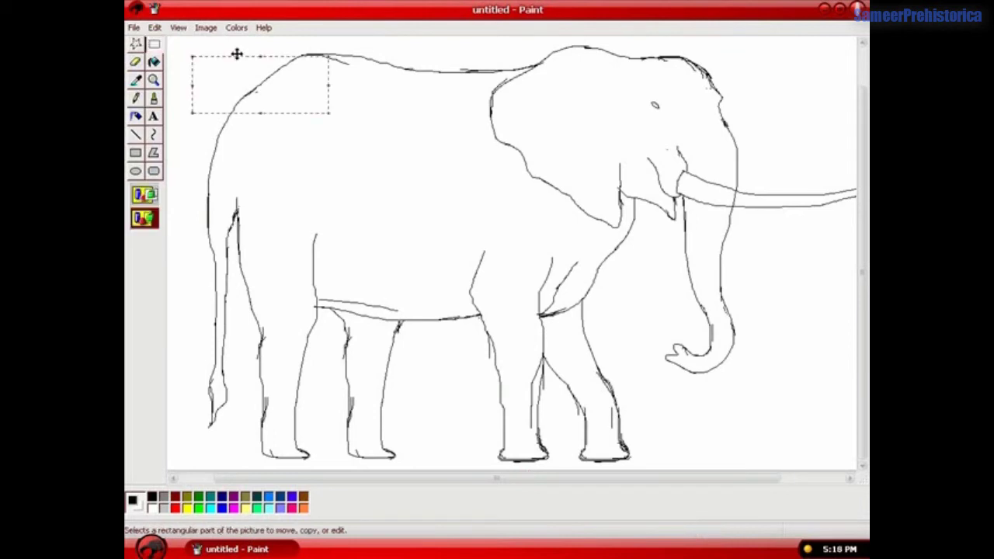
Step: Move the back line slightly lower with a rectangular selection, then redraw and clean up its connection to the head
right_click(237, 53)
left_click(197, 41)
left_click_drag(200, 43, 481, 109)
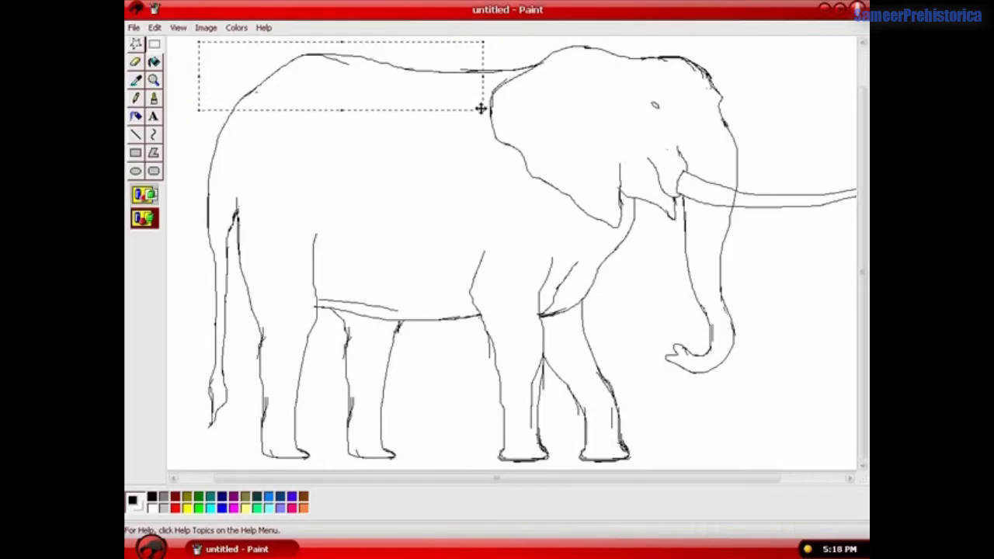
left_click_drag(350, 88, 341, 104)
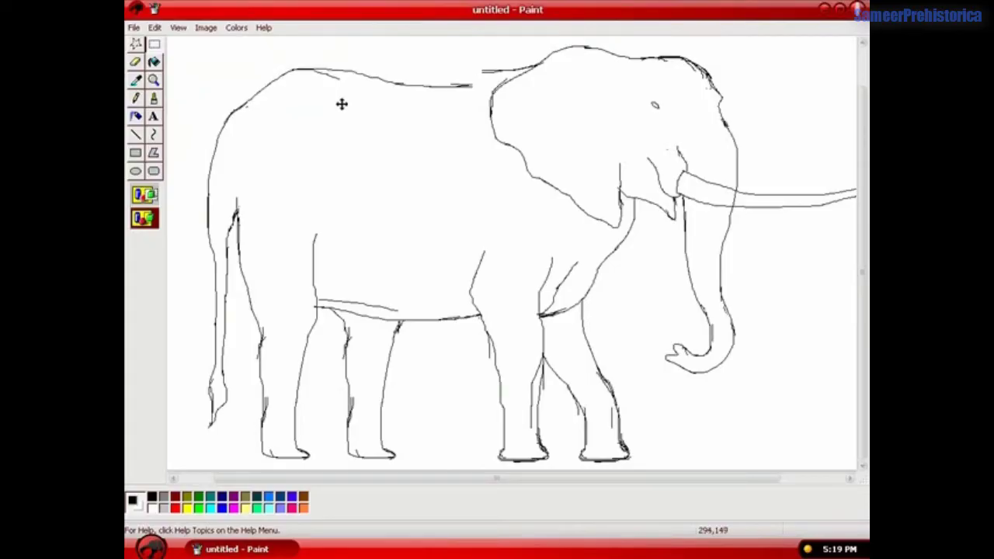
left_click_drag(342, 104, 342, 102)
left_click(386, 186)
left_click(136, 98)
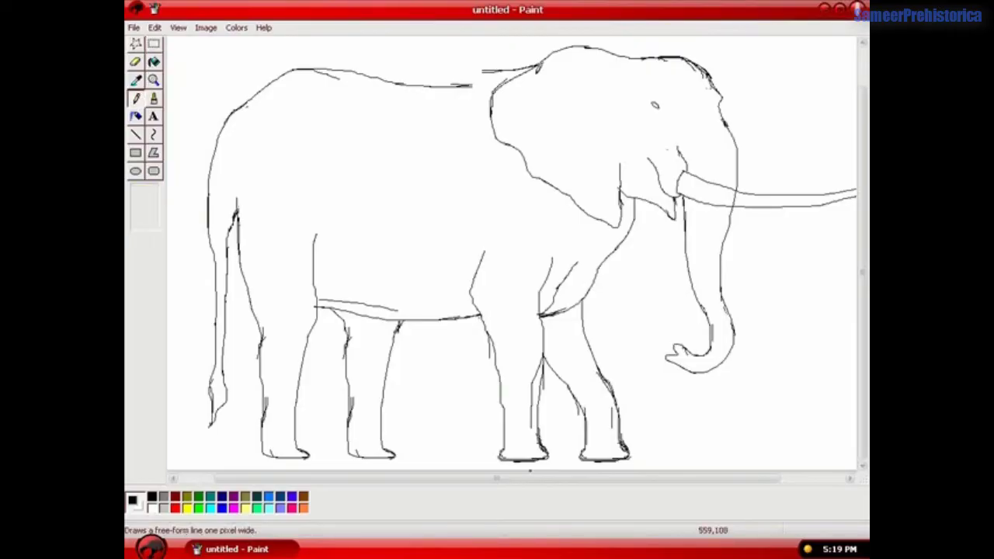
mouse_move(542, 68)
left_mouse_down()
mouse_move(500, 69)
mouse_move(475, 92)
mouse_move(457, 81)
mouse_move(577, 54)
mouse_move(481, 73)
mouse_move(504, 67)
left_mouse_up()
left_click(136, 62)
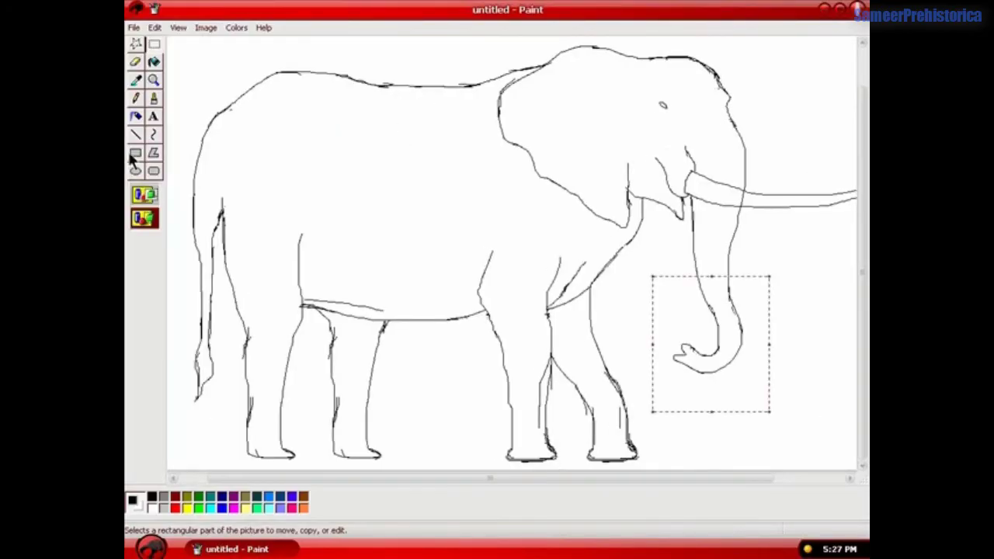
Step: Move the curled lower end of the trunk down and draw both trunk edges to bridge the gap, making the trunk longer
left_click(720, 314)
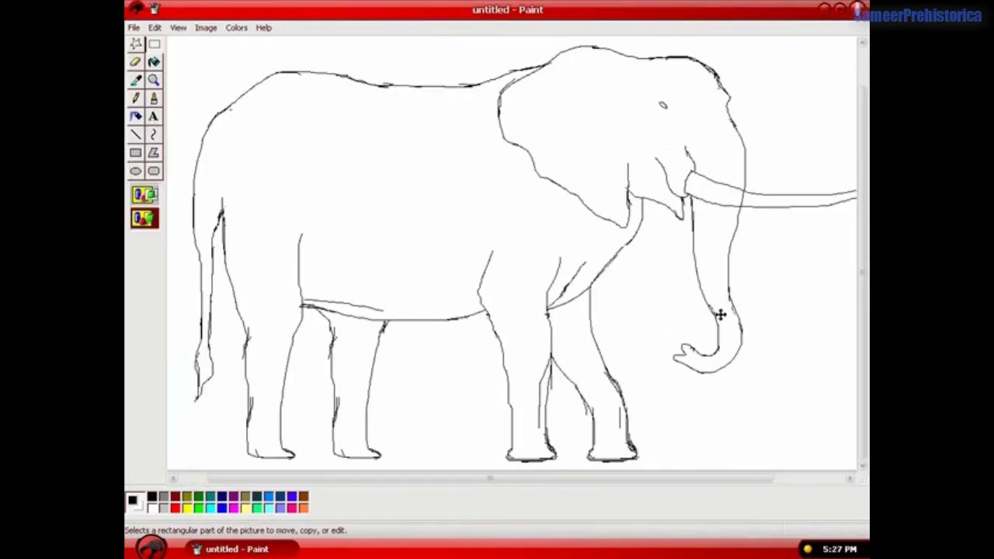
mouse_move(721, 314)
left_mouse_down()
mouse_move(728, 384)
mouse_move(706, 345)
mouse_move(697, 250)
left_mouse_up()
left_click(803, 407)
left_click(136, 98)
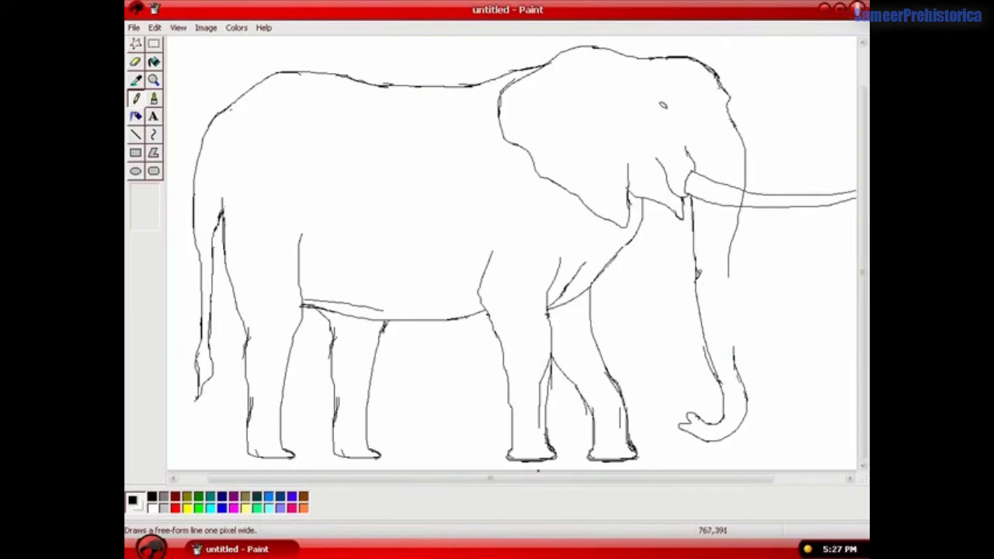
mouse_move(741, 429)
left_mouse_down()
mouse_move(742, 400)
mouse_move(735, 425)
mouse_move(748, 385)
mouse_move(734, 300)
left_mouse_up()
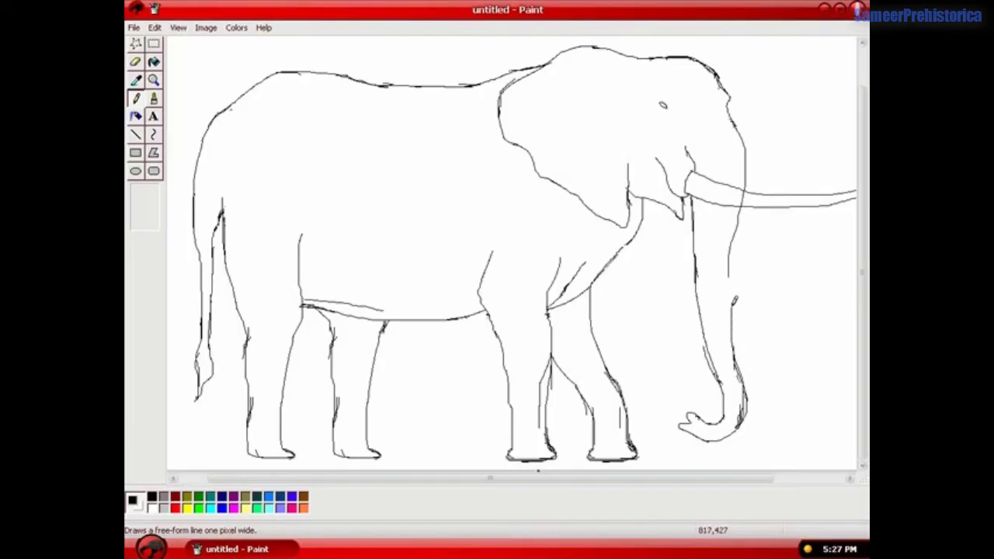
left_click_drag(739, 348, 728, 261)
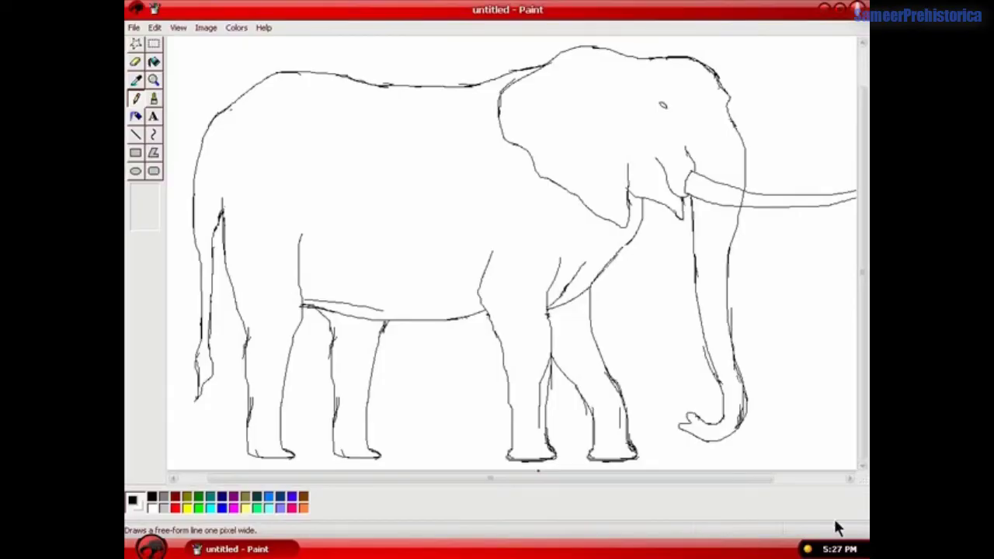
Step: Erase the stray pencil lines around the bend of the lower trunk
left_click(135, 62)
left_click_drag(745, 410, 743, 392)
key("ctrl+z")
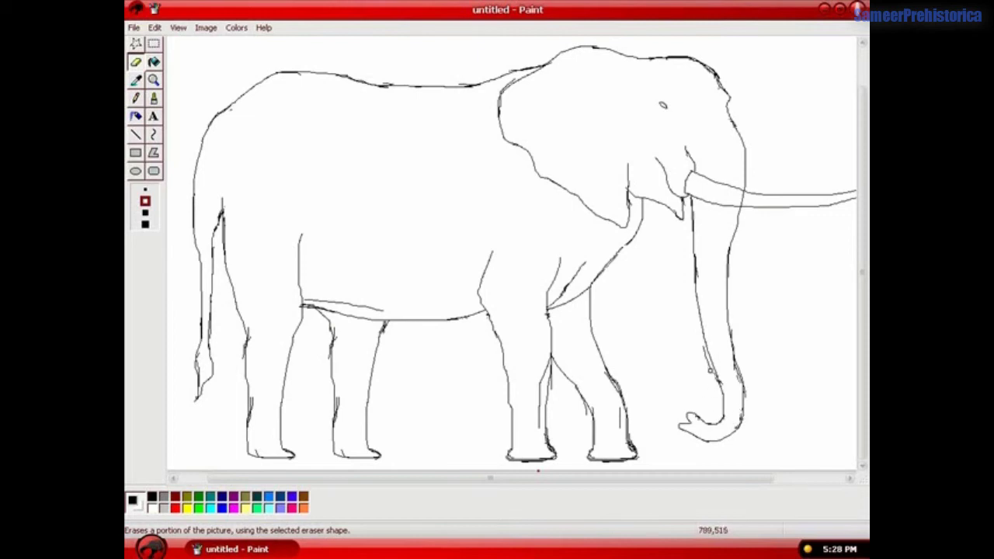
Step: Shift the ear slightly left with a free-form selection, and redraw the broken lines at the head's top and jaw
left_click(136, 44)
mouse_move(578, 233)
left_mouse_down()
mouse_move(627, 229)
mouse_move(633, 150)
mouse_move(613, 118)
mouse_move(527, 55)
mouse_move(491, 88)
mouse_move(514, 200)
mouse_move(588, 239)
left_mouse_up()
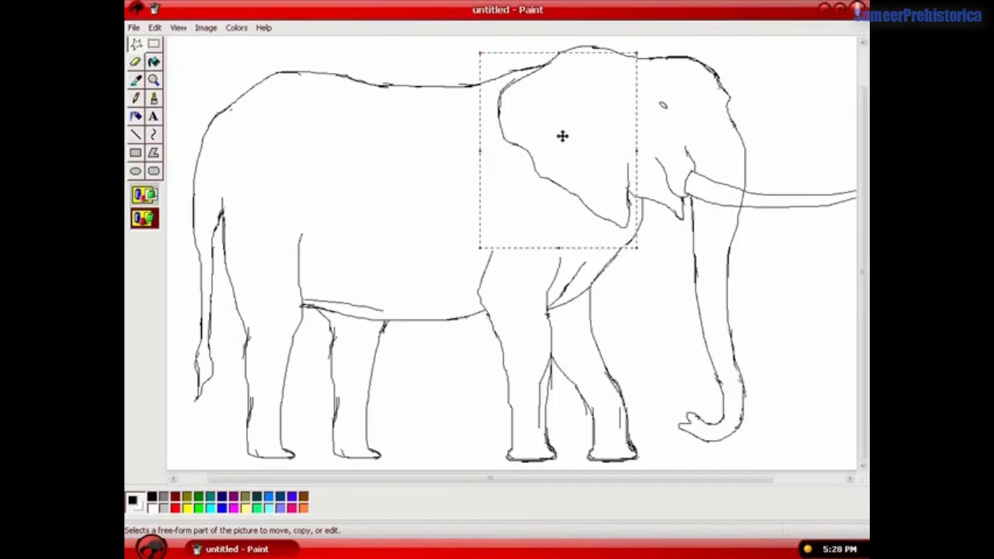
mouse_move(562, 136)
left_mouse_down()
mouse_move(538, 135)
mouse_move(546, 139)
left_mouse_up()
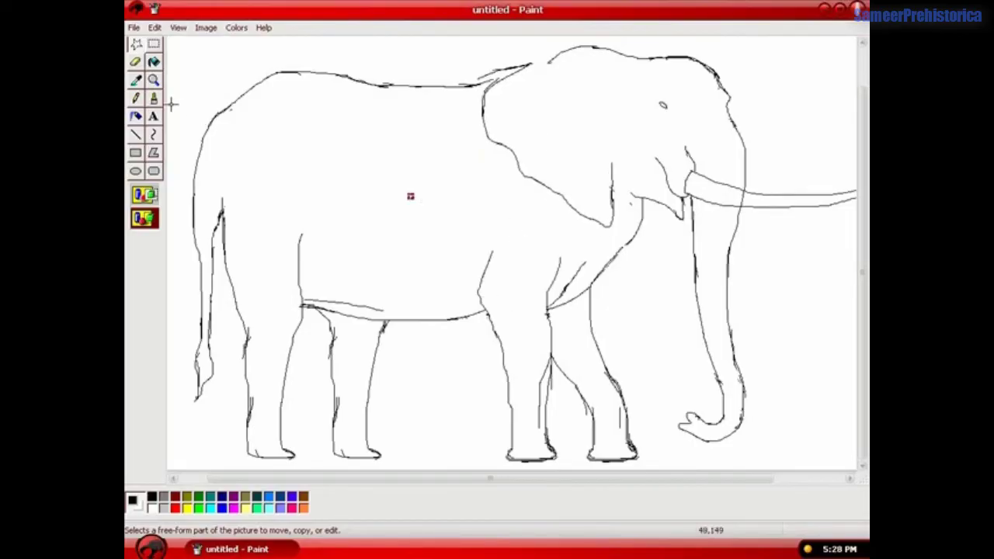
left_click(136, 98)
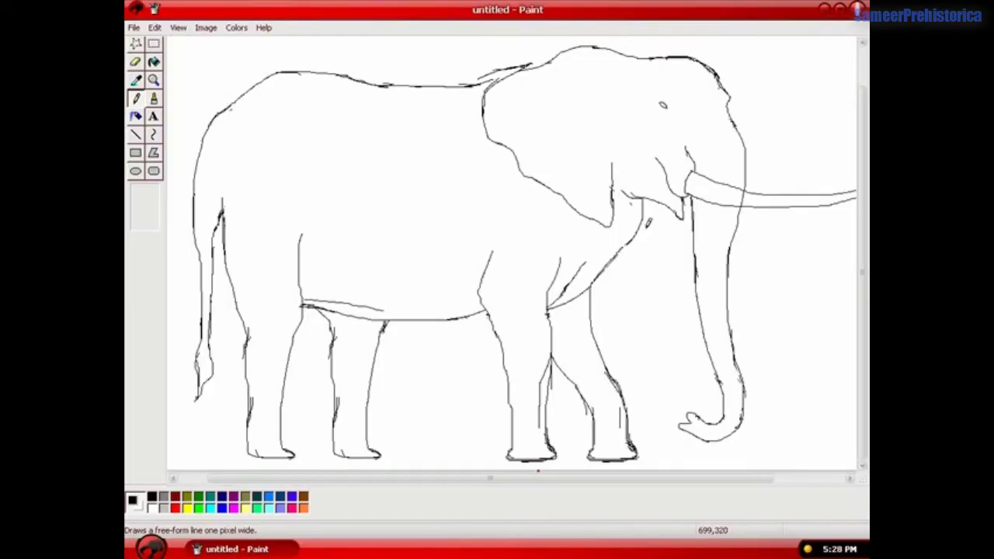
Step: Move the ear's lower tip down and right, and redraw the ear edge and shoulder lines to meet it
left_click(154, 45)
left_click_drag(601, 149, 621, 214)
left_click(614, 210)
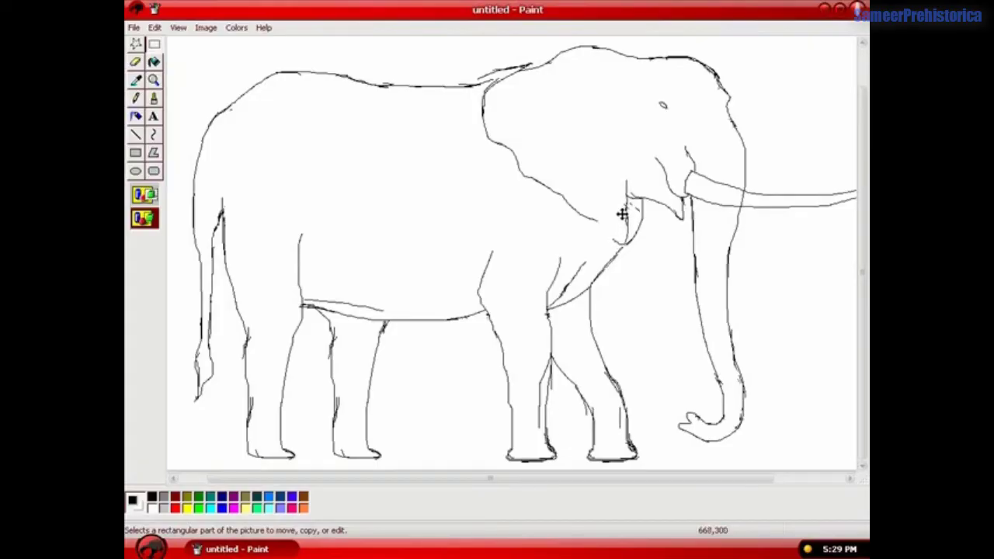
left_click(580, 170)
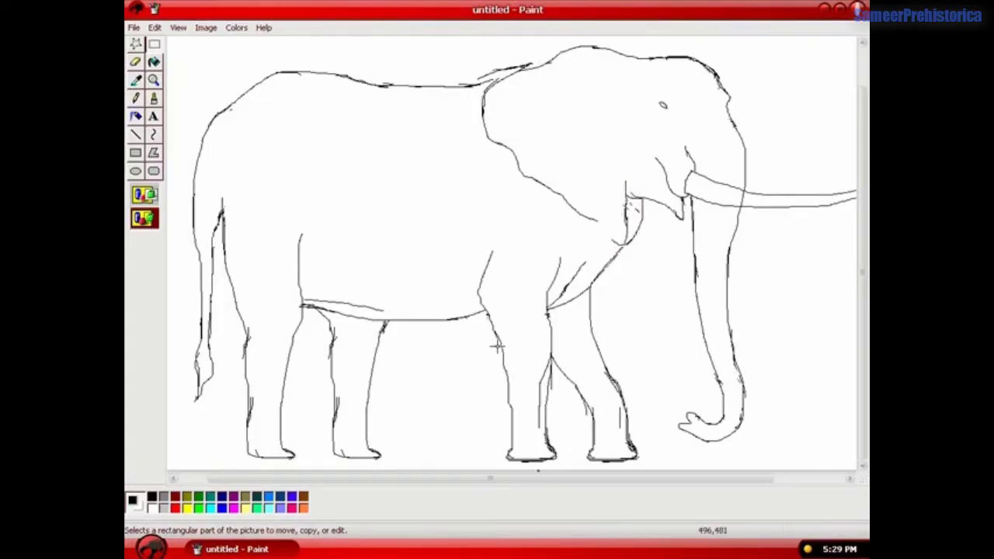
left_click(137, 99)
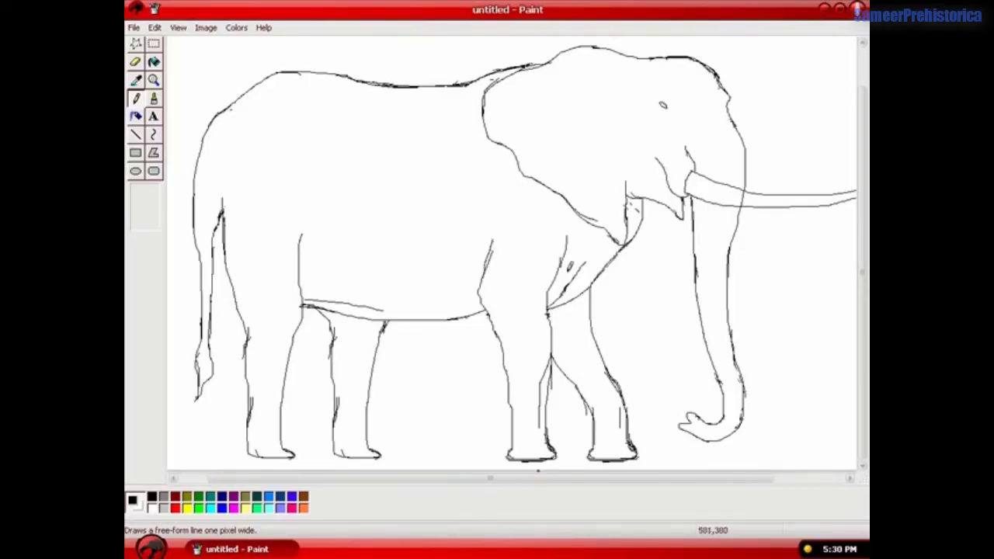
Step: Erase the extra fold line above the belly, and redraw the near hind leg's upper front edge slightly farther forward
left_click(135, 62)
mouse_move(301, 229)
left_mouse_down()
mouse_move(299, 281)
mouse_move(318, 292)
mouse_move(304, 299)
mouse_move(380, 307)
left_mouse_up()
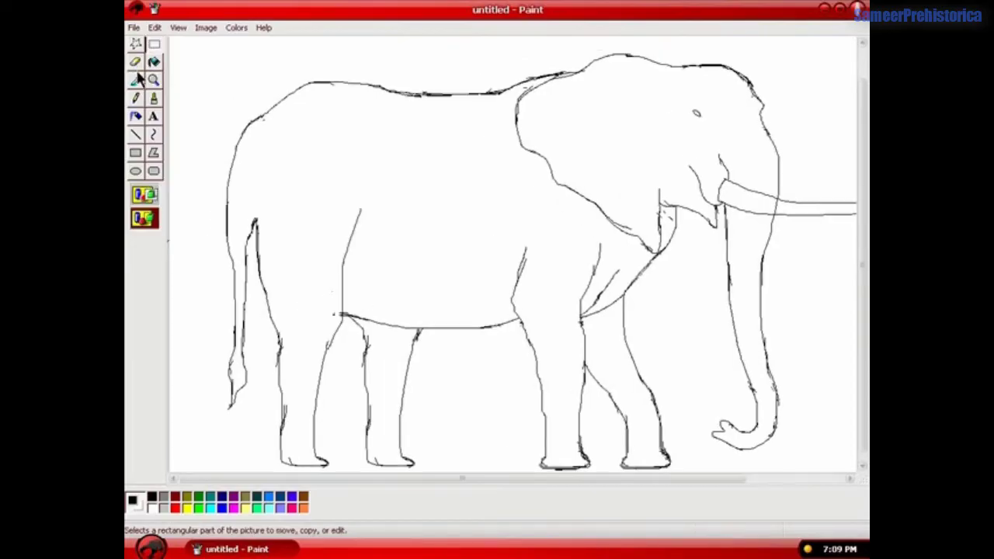
left_click(136, 97)
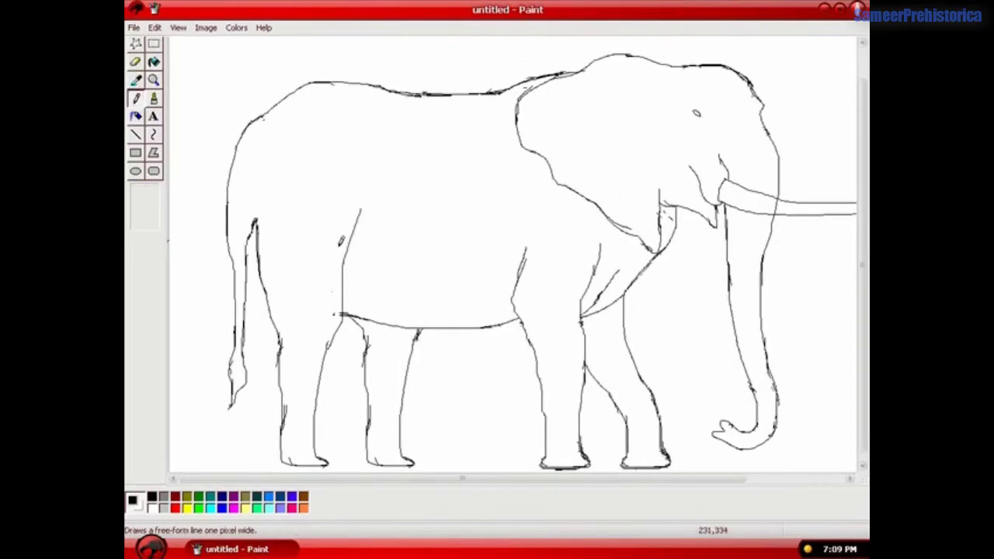
left_click_drag(347, 231, 347, 313)
left_click(136, 63)
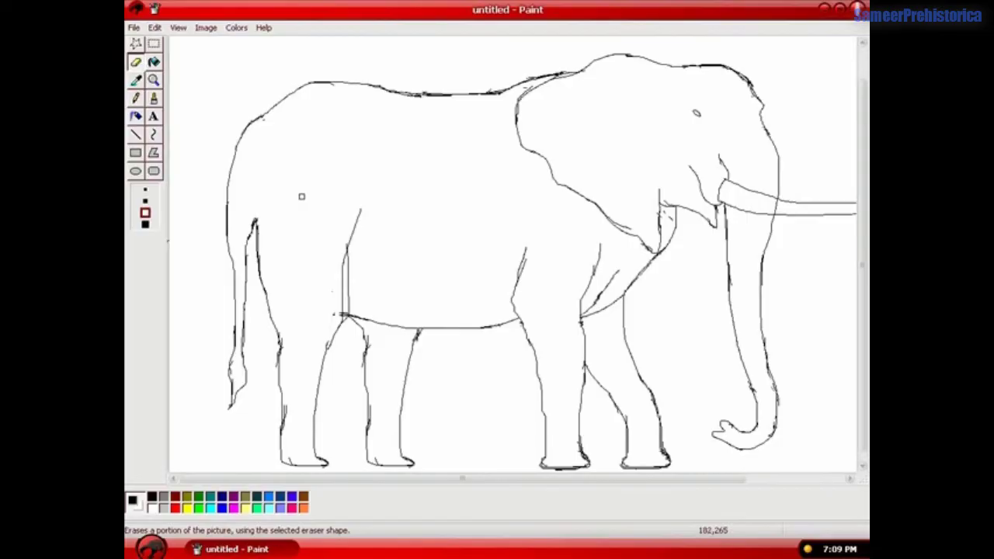
mouse_move(343, 248)
left_mouse_down()
mouse_move(341, 318)
mouse_move(336, 288)
left_mouse_up()
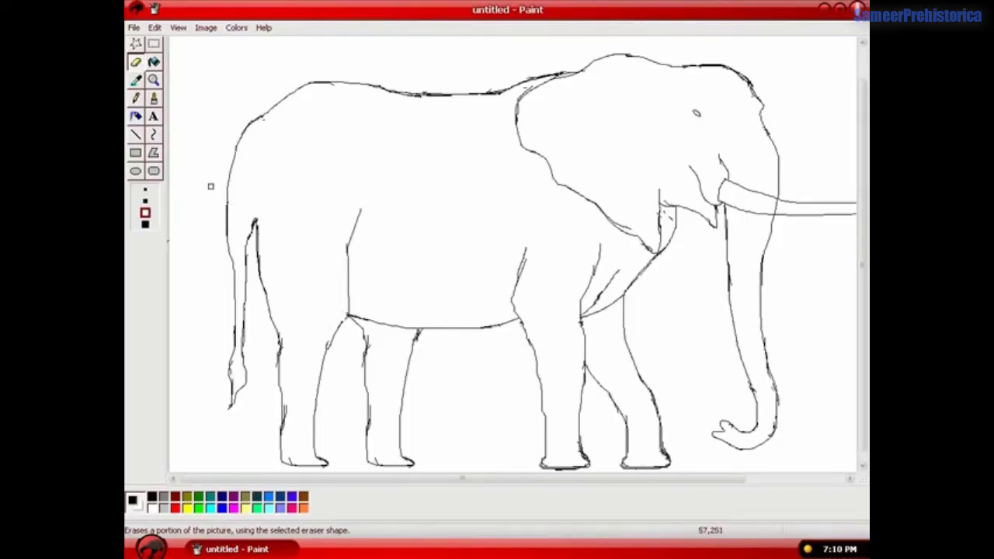
left_click(135, 98)
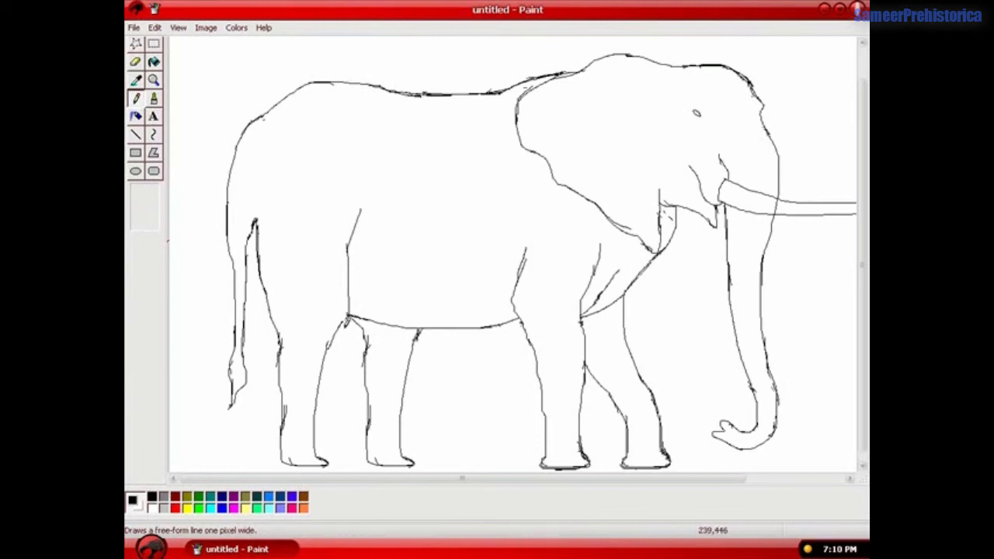
left_click_drag(351, 315, 356, 308)
Step: Redraw the tail's outer edge slightly farther inward, between the tuft and the tail's upper part
left_click_drag(233, 267, 234, 222)
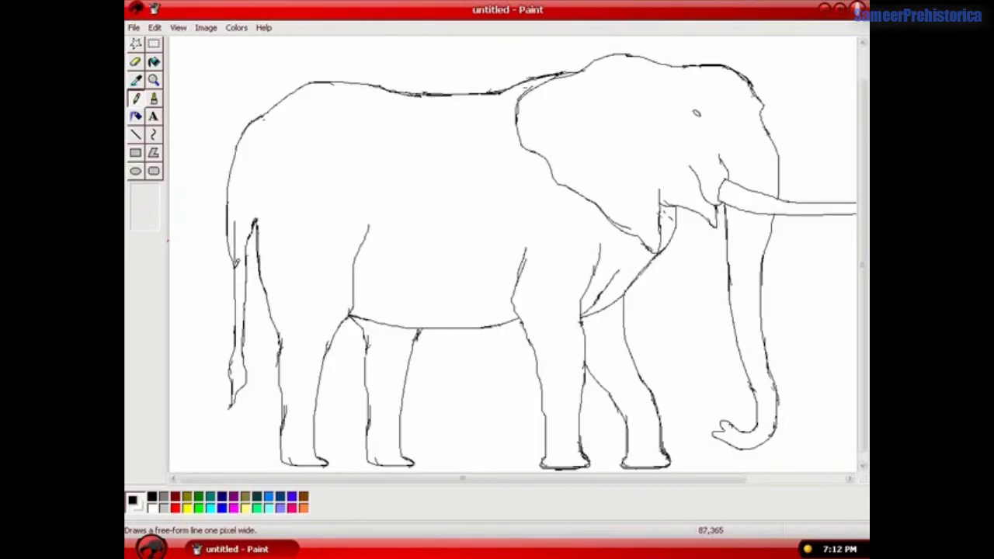
left_click_drag(238, 258, 233, 277)
left_click_drag(253, 336, 250, 342)
mouse_move(242, 323)
left_mouse_down()
mouse_move(240, 341)
mouse_move(240, 298)
mouse_move(236, 340)
left_mouse_up()
left_click_drag(241, 298, 238, 230)
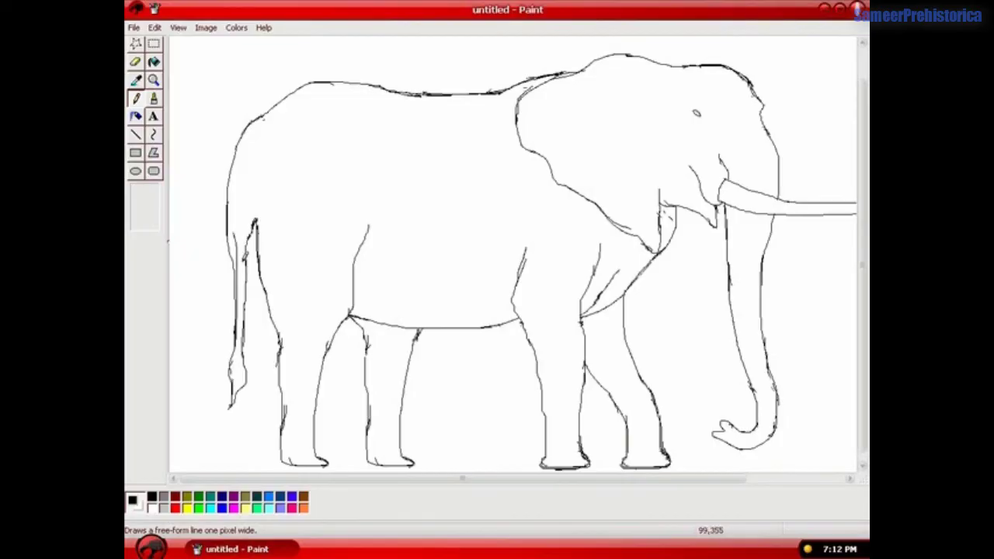
Step: Draw a new rump line just inside the old one, curving up toward the back, and erase the old outer line
left_click_drag(237, 245, 239, 164)
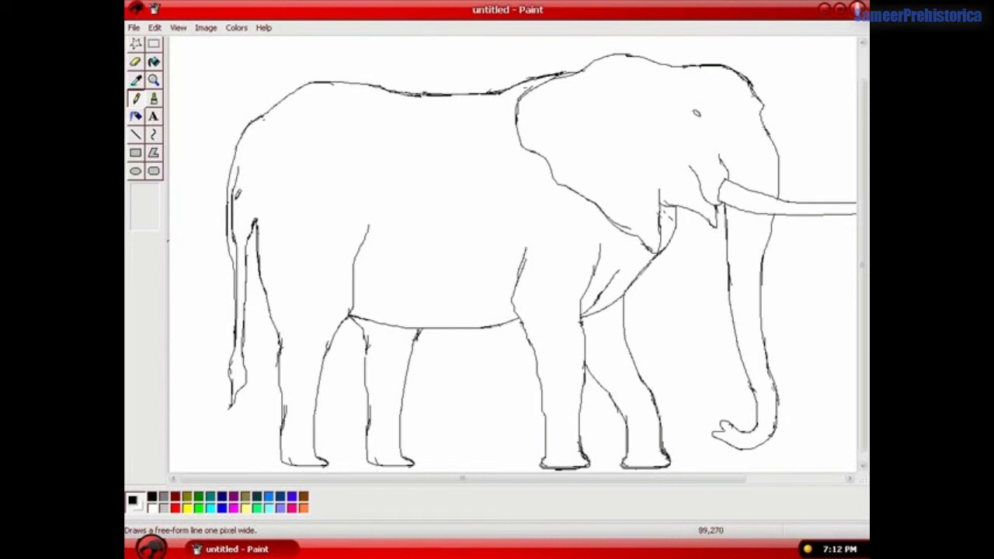
left_click_drag(235, 176, 246, 150)
left_click_drag(235, 175, 262, 115)
key("ctrl+z")
mouse_move(244, 167)
left_mouse_down()
mouse_move(256, 135)
mouse_move(248, 158)
mouse_move(249, 144)
left_mouse_up()
key("ctrl+z")
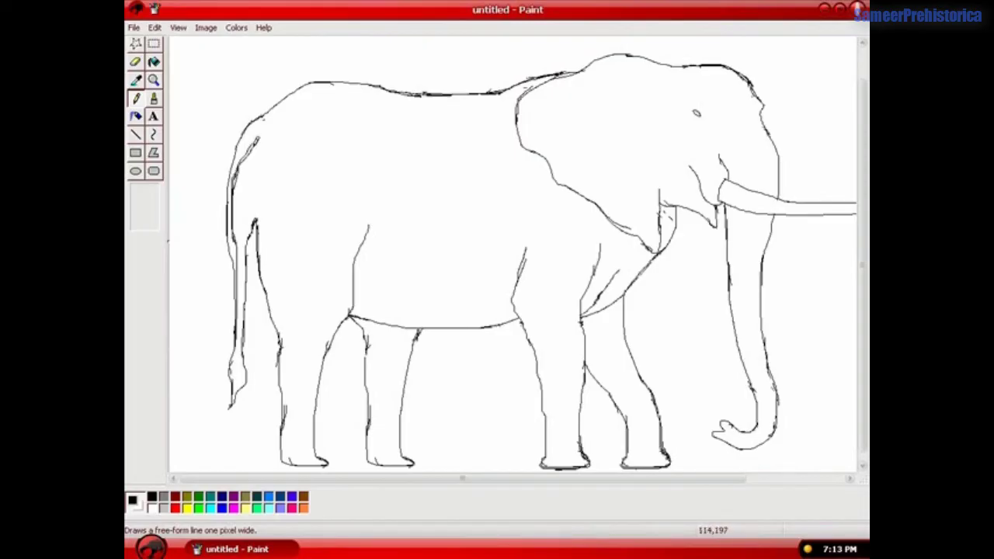
left_click(136, 62)
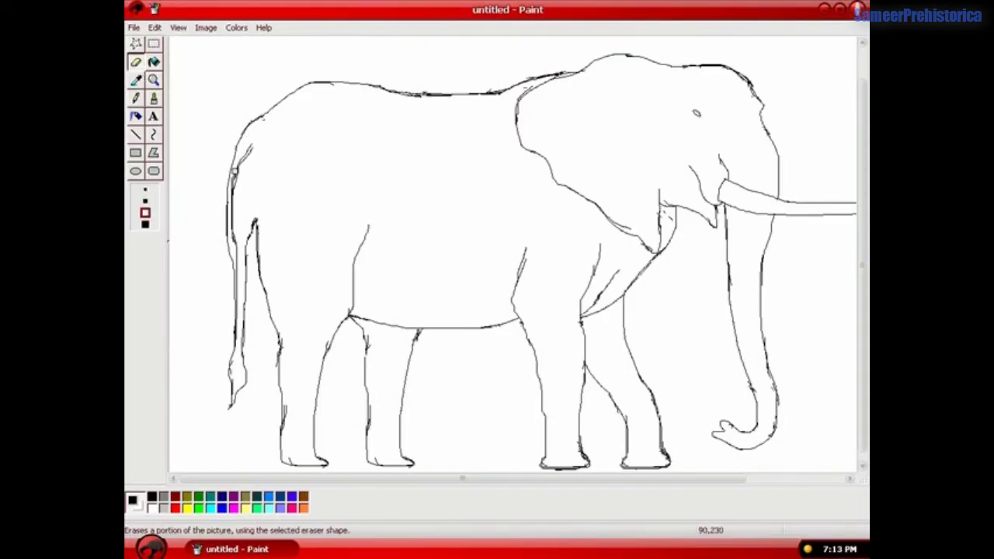
mouse_move(236, 181)
left_mouse_down()
mouse_move(239, 166)
mouse_move(225, 195)
mouse_move(225, 244)
left_mouse_up()
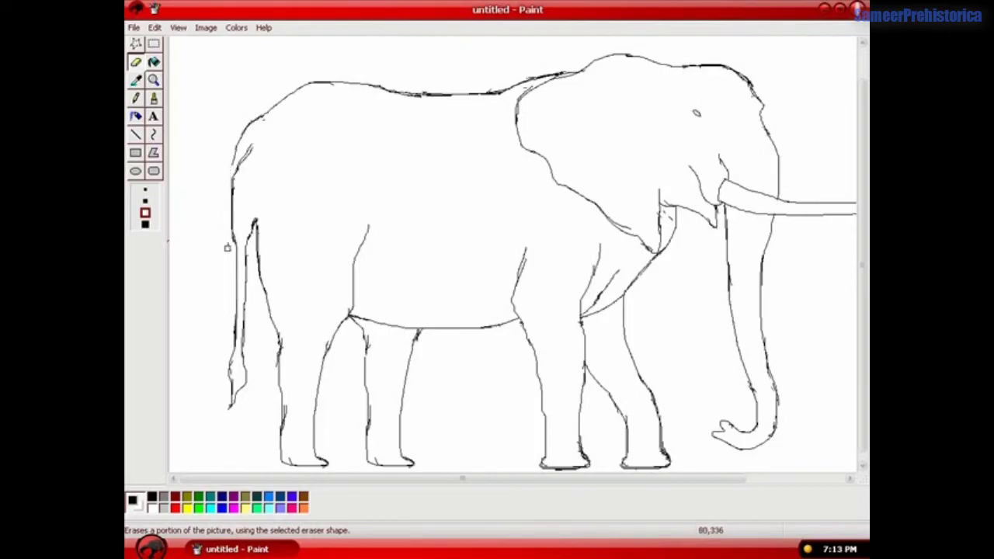
Step: Erase the stray lines inside the rump and redraw the missing piece of the rump outline above the tail
left_click_drag(253, 233, 237, 159)
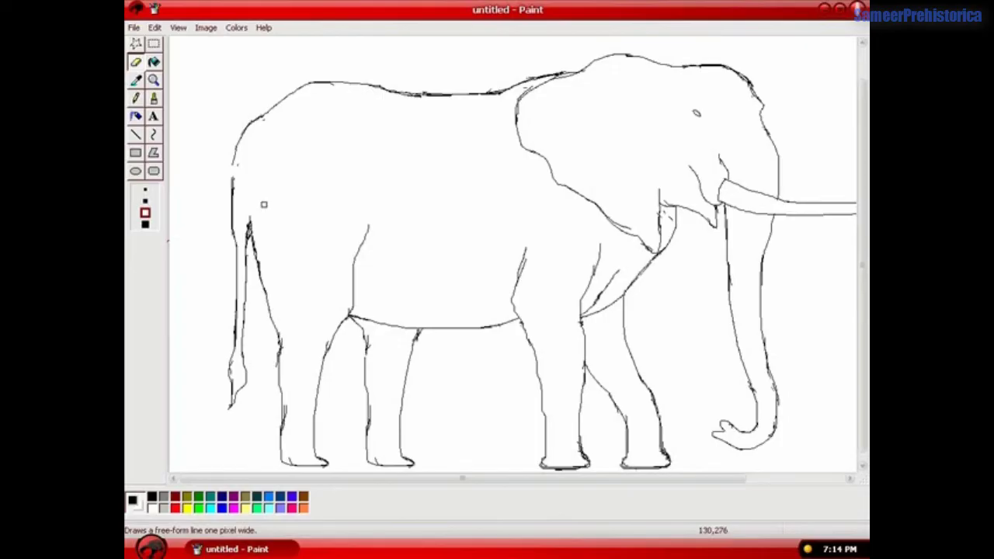
left_click(136, 97)
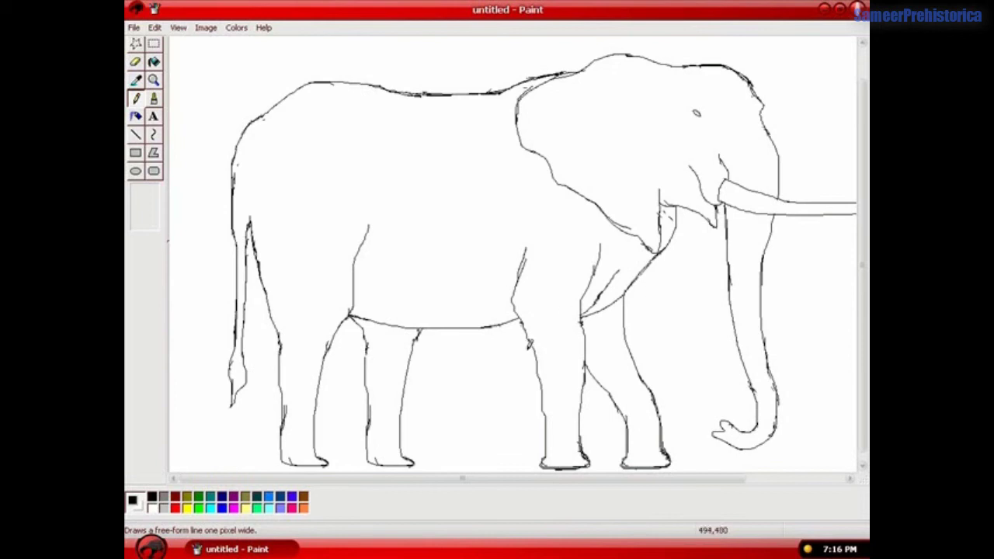
left_click(154, 43)
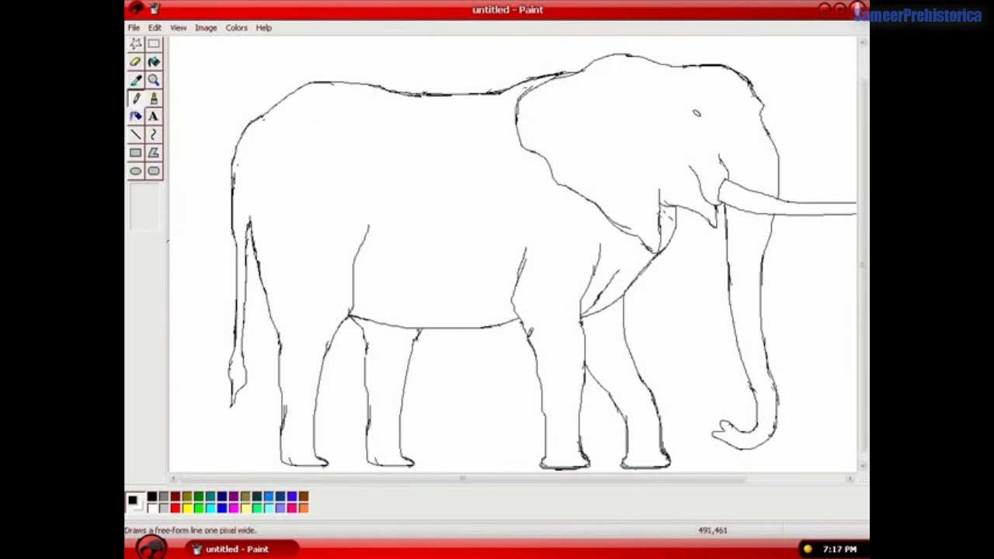
Step: Redraw the near foreleg's upper rear edge slightly farther back, and erase the old leg and shoulder lines around it
mouse_move(532, 340)
left_mouse_down()
mouse_move(519, 319)
mouse_move(546, 370)
mouse_move(511, 300)
left_mouse_up()
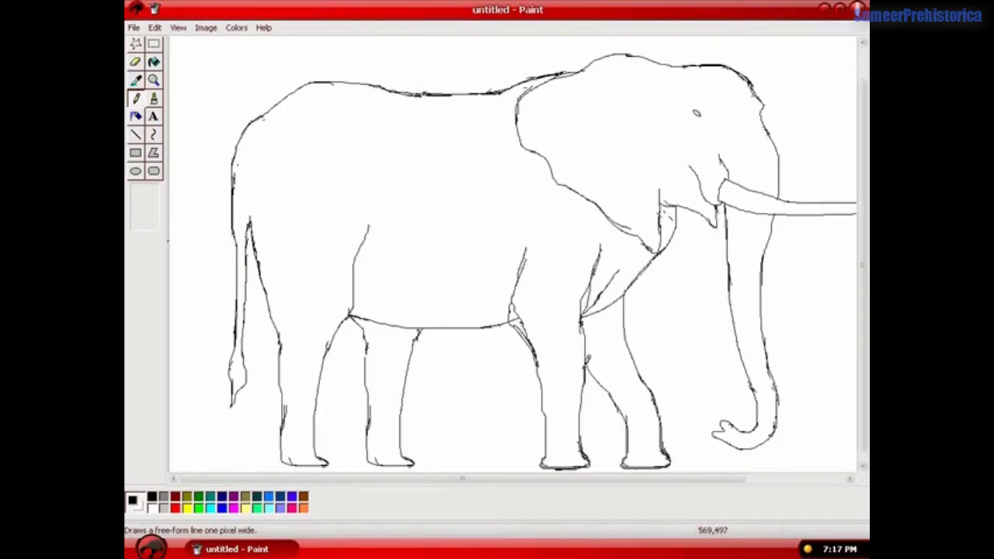
left_click(136, 63)
left_click(136, 62)
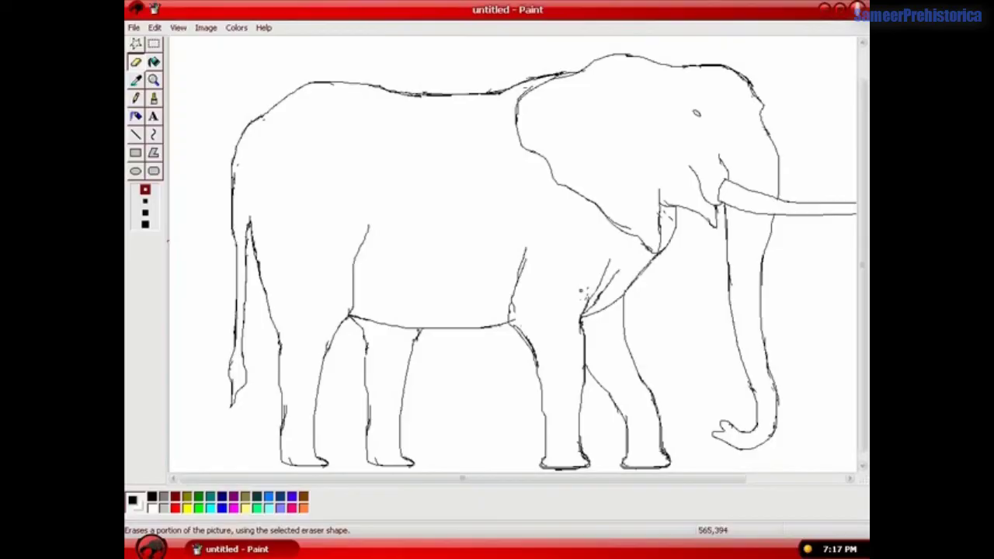
left_click(135, 98)
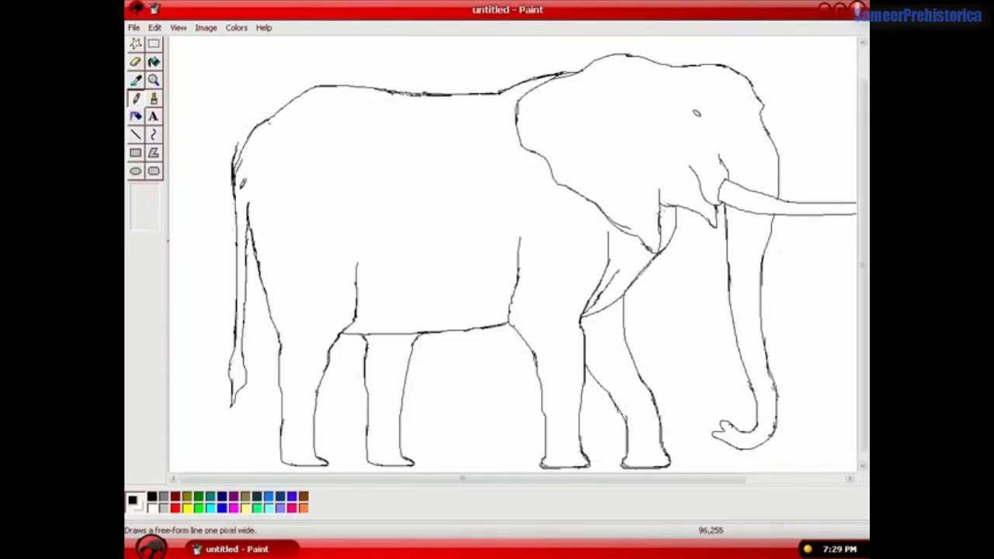
Step: Erase the near forefoot's base and replace it with a copy of the far forefoot and its two toenails
left_click(135, 64)
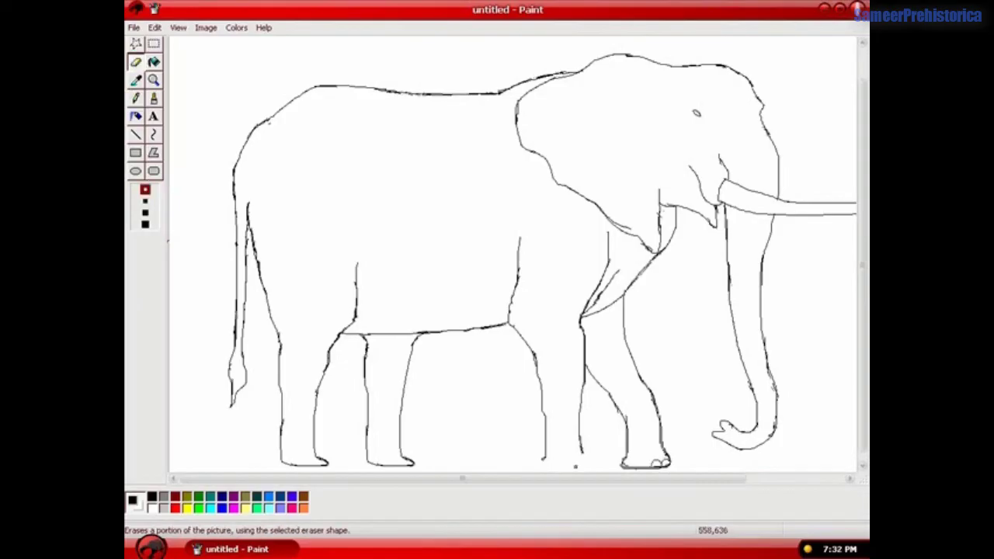
left_click(154, 44)
left_click_drag(612, 449, 681, 470)
right_click(646, 463)
left_click(683, 341)
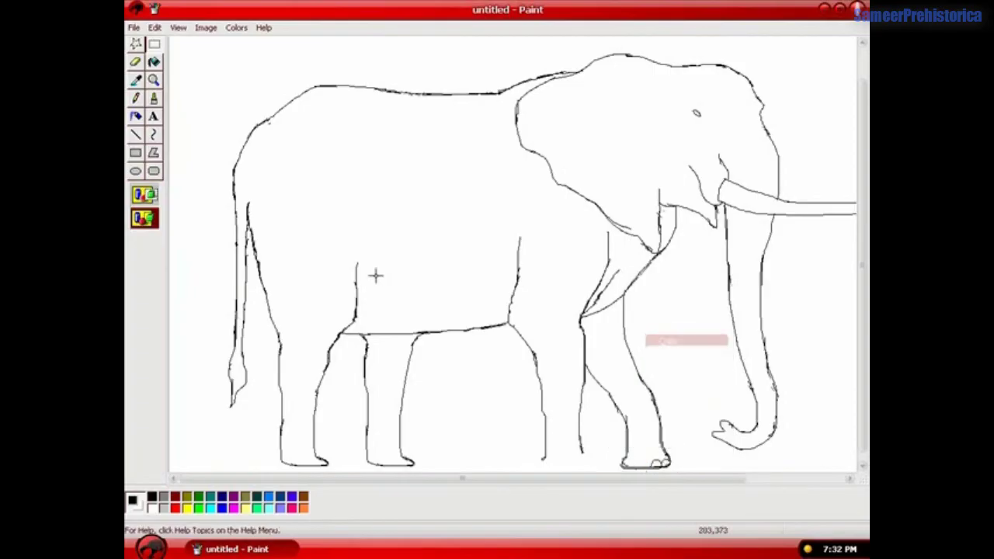
right_click(374, 275)
left_click(407, 310)
left_click_drag(214, 48, 574, 461)
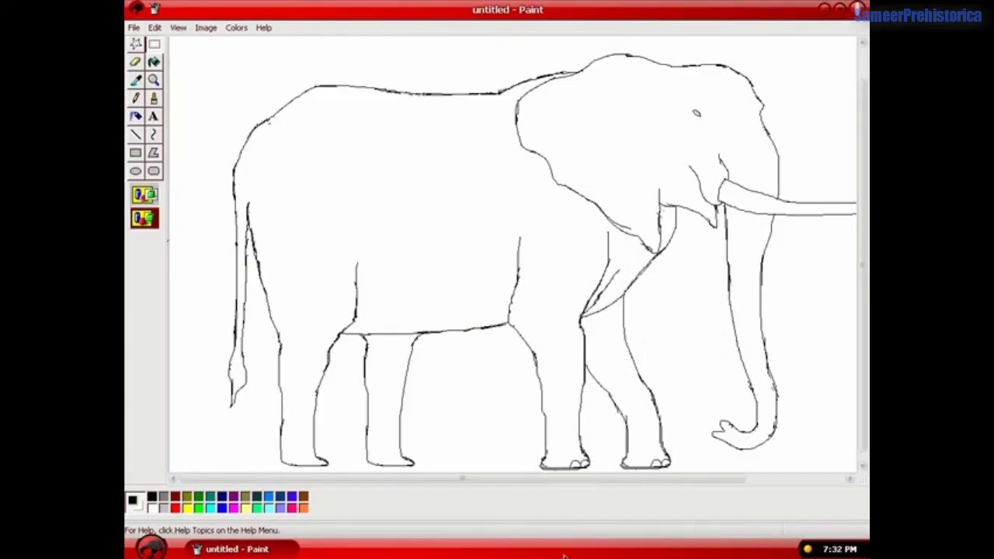
Step: Draw two toenails on the far hind foot, and replace the near hind foot's base with a copy of that foot
left_click(136, 98)
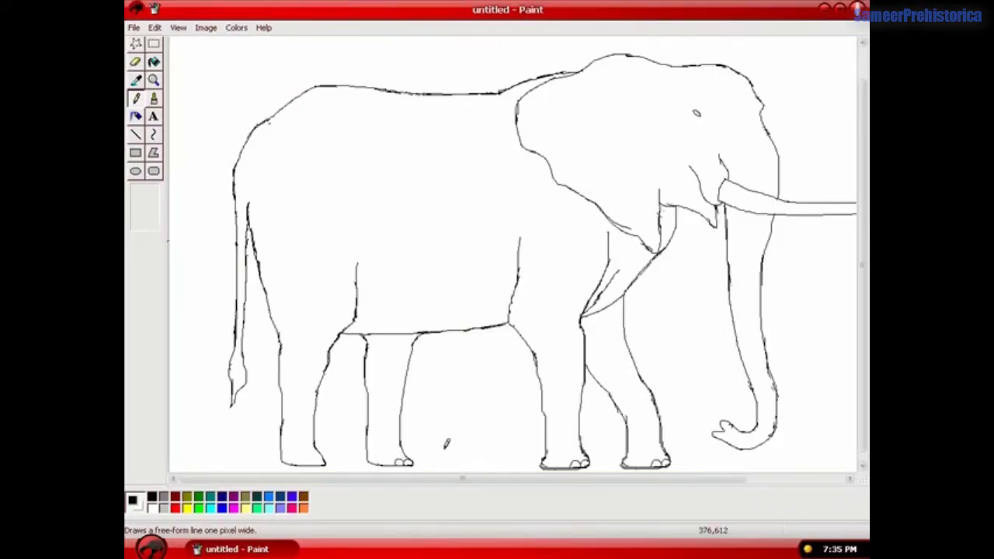
left_click(136, 61)
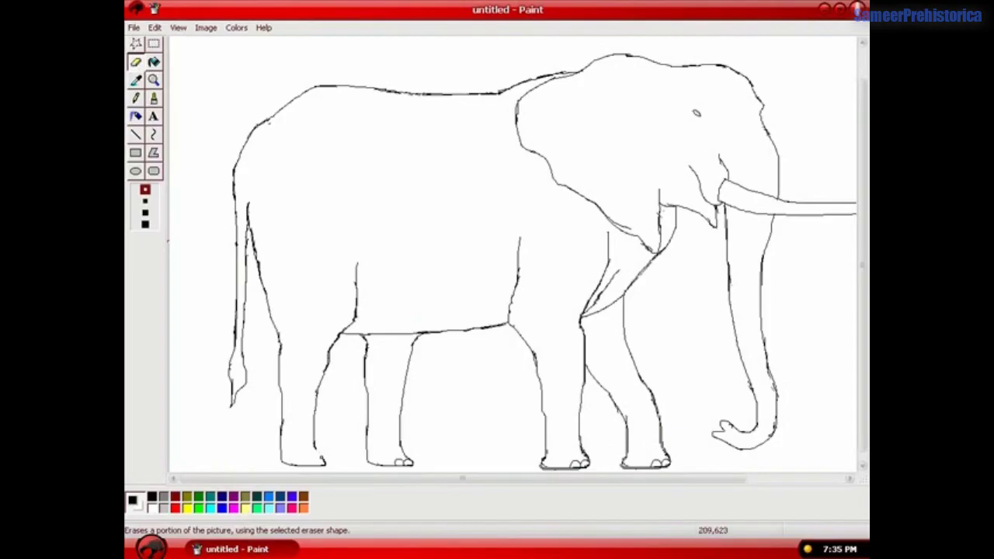
left_click_drag(328, 464, 286, 464)
left_click(155, 45)
mouse_move(353, 444)
left_mouse_down()
mouse_move(379, 464)
mouse_move(423, 471)
left_mouse_up()
right_click(387, 456)
left_click(409, 334)
right_click(309, 244)
left_click(353, 275)
left_click_drag(210, 42, 308, 452)
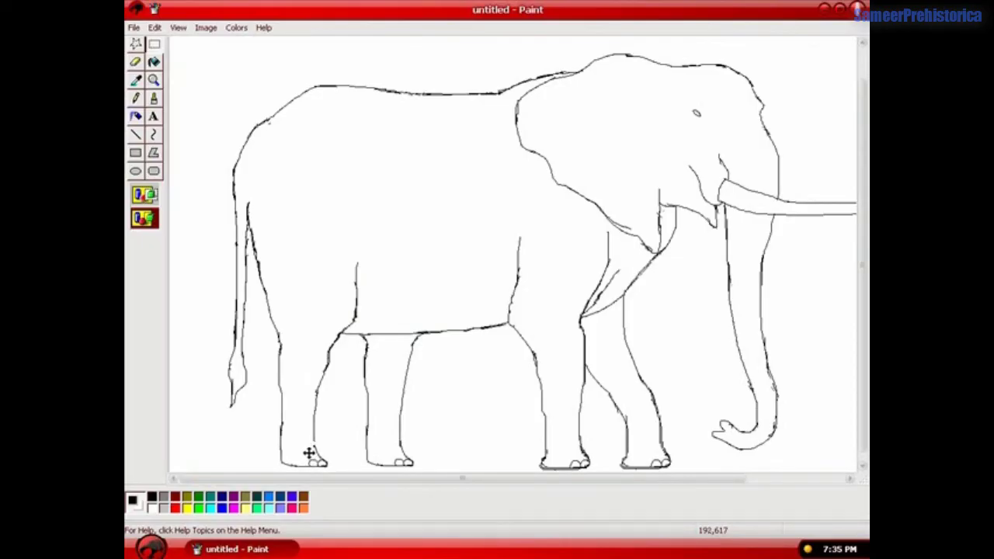
Step: Darken the eye, and place a copy of the protruding tusk section just above the original as the far tusk
left_click(138, 101)
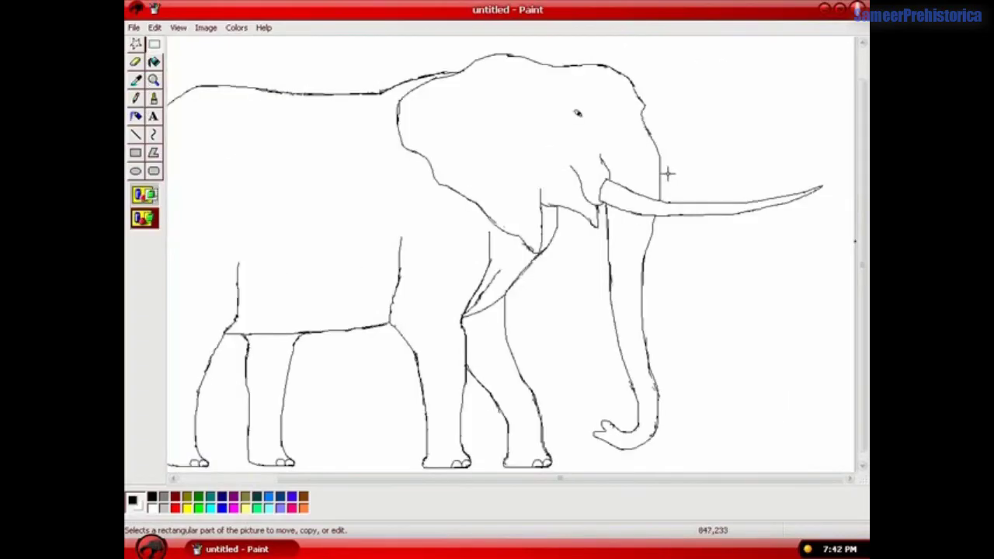
mouse_move(664, 174)
left_mouse_down()
mouse_move(679, 235)
mouse_move(839, 272)
left_mouse_up()
right_click(769, 244)
left_click(792, 266)
right_click(400, 155)
left_click(424, 189)
left_click_drag(276, 75, 759, 195)
left_click(517, 401)
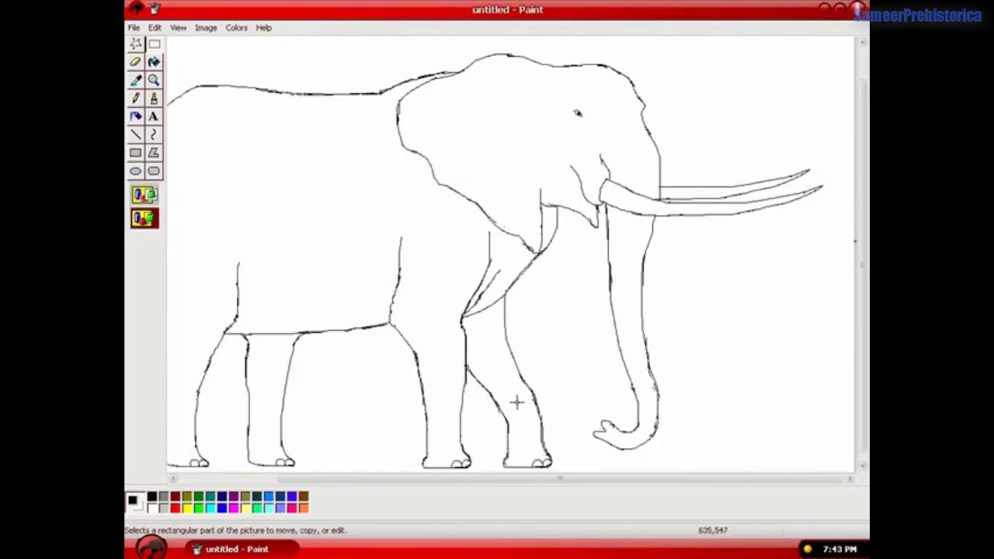
Step: Move the two cut-off tusk tips back toward the head so they rejoin the tusks
left_click(136, 98)
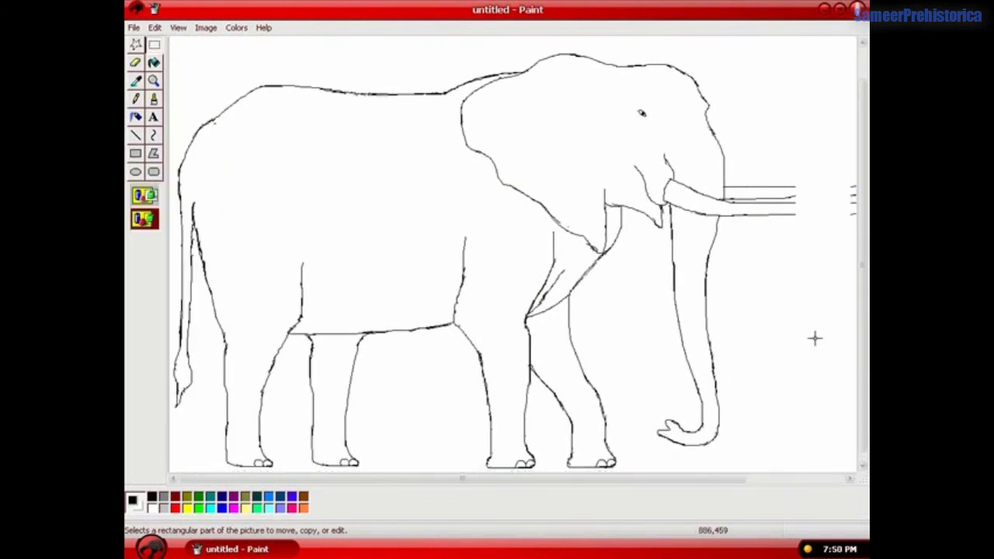
left_click_drag(693, 486, 625, 499)
left_click_drag(569, 485, 666, 483)
mouse_move(703, 132)
left_mouse_down()
mouse_move(732, 194)
mouse_move(843, 250)
left_mouse_up()
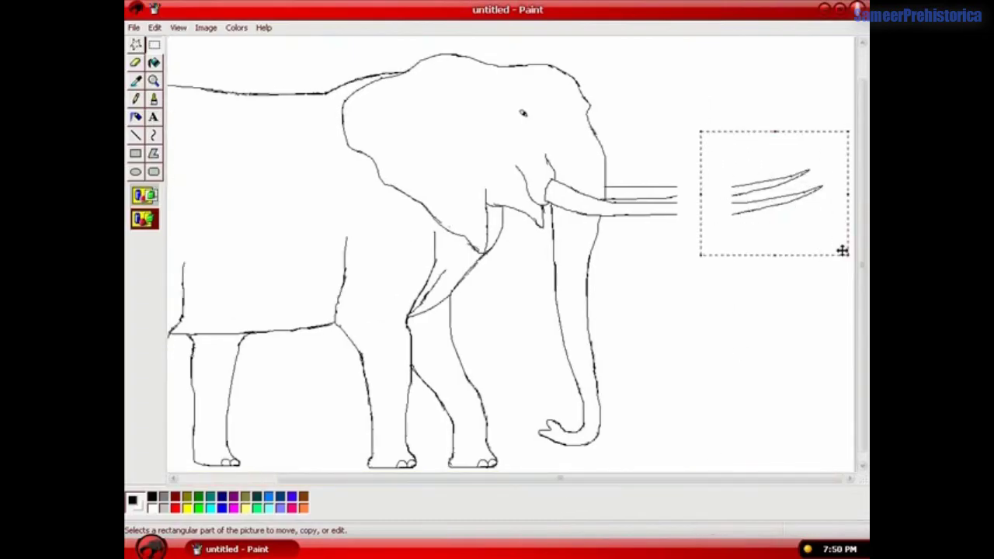
left_click_drag(799, 192, 746, 192)
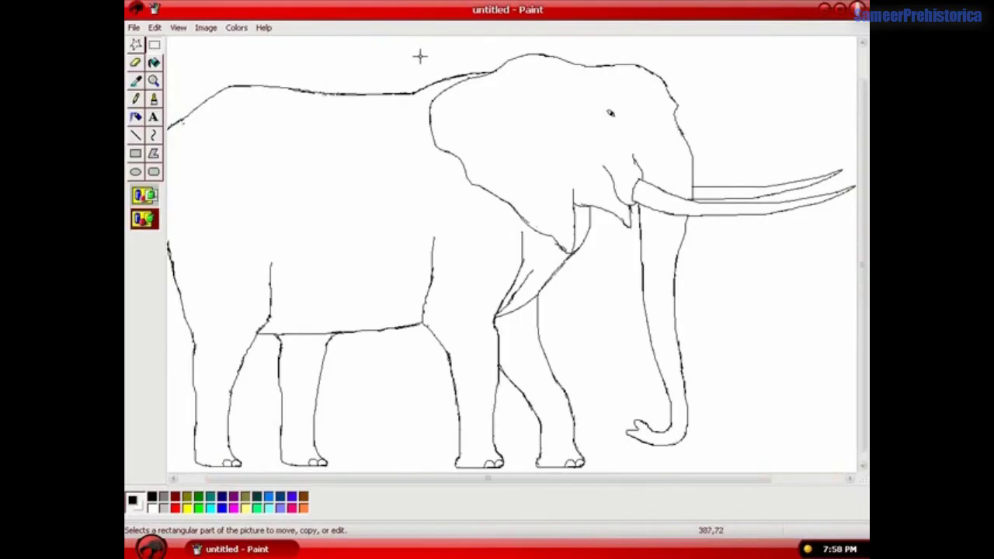
Step: Raise the top of the head slightly, redraw the neck line from the back up to it, and erase the old line
left_click_drag(434, 47, 672, 93)
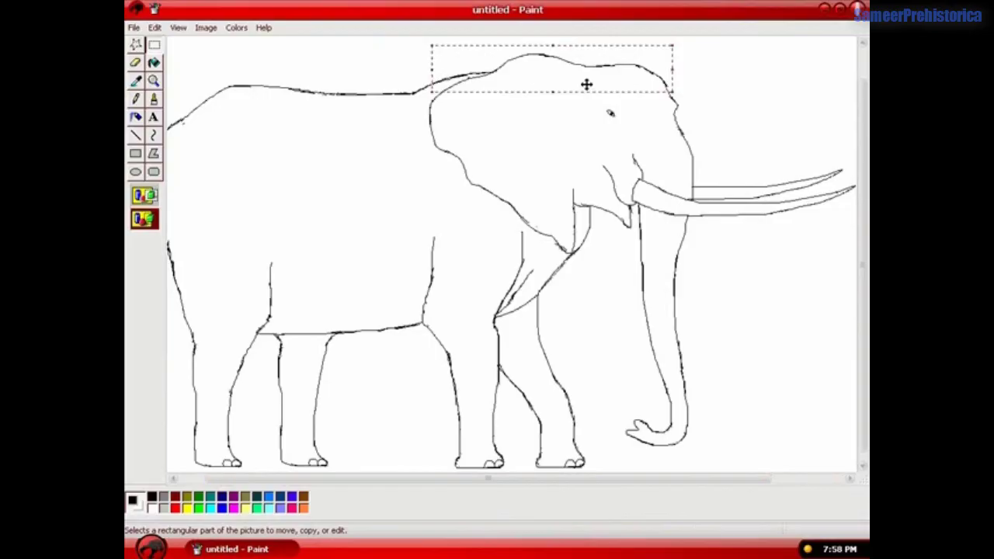
left_click_drag(561, 84, 561, 75)
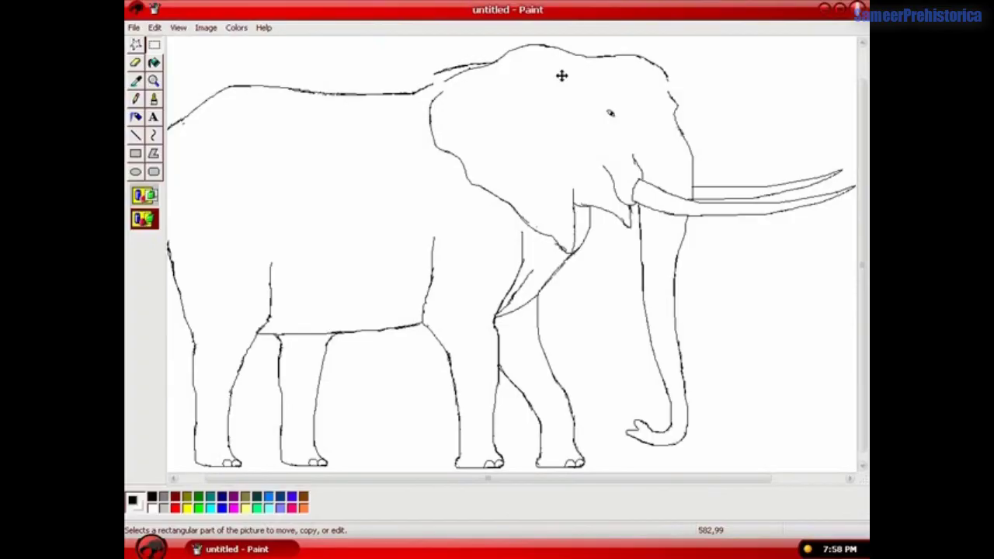
left_click(738, 282)
left_click(137, 98)
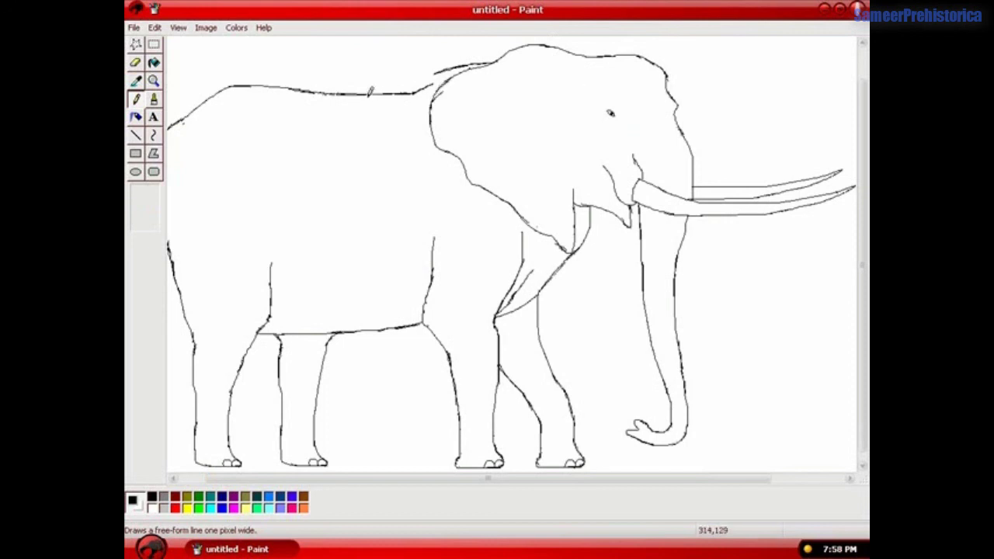
left_click_drag(388, 91, 439, 68)
left_click_drag(375, 91, 448, 69)
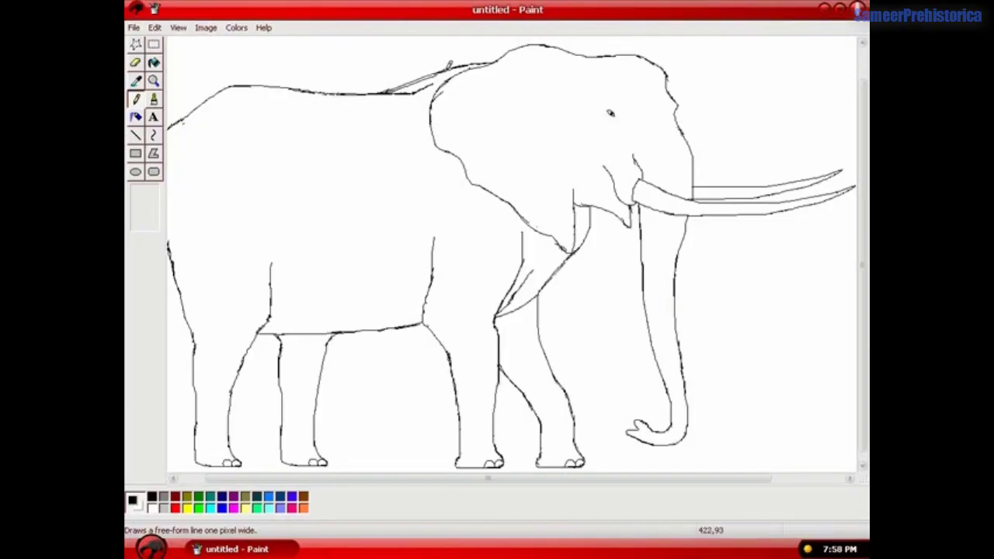
left_click(136, 63)
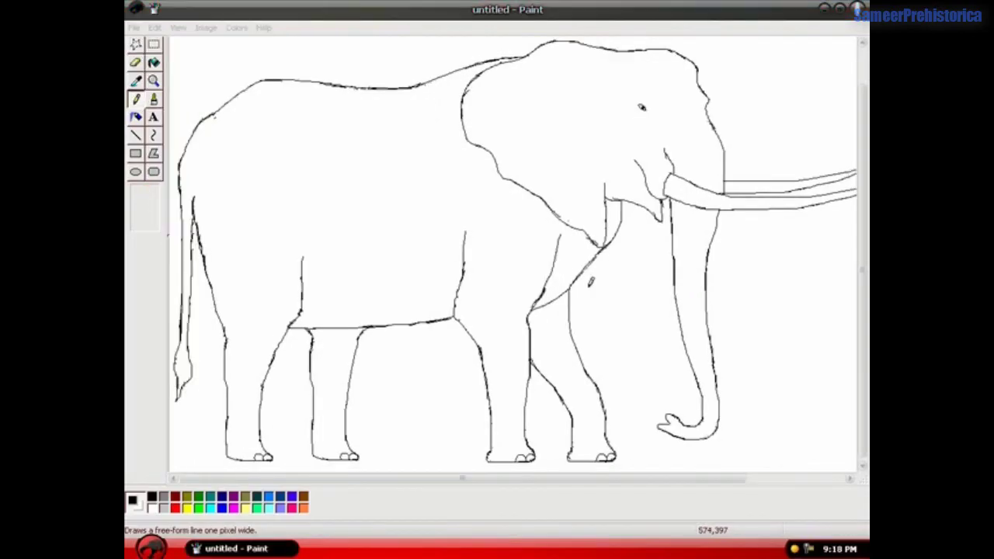
Step: Redraw the throat line below the ear's lower tip slightly farther inward and erase the old line
left_click_drag(601, 240, 581, 274)
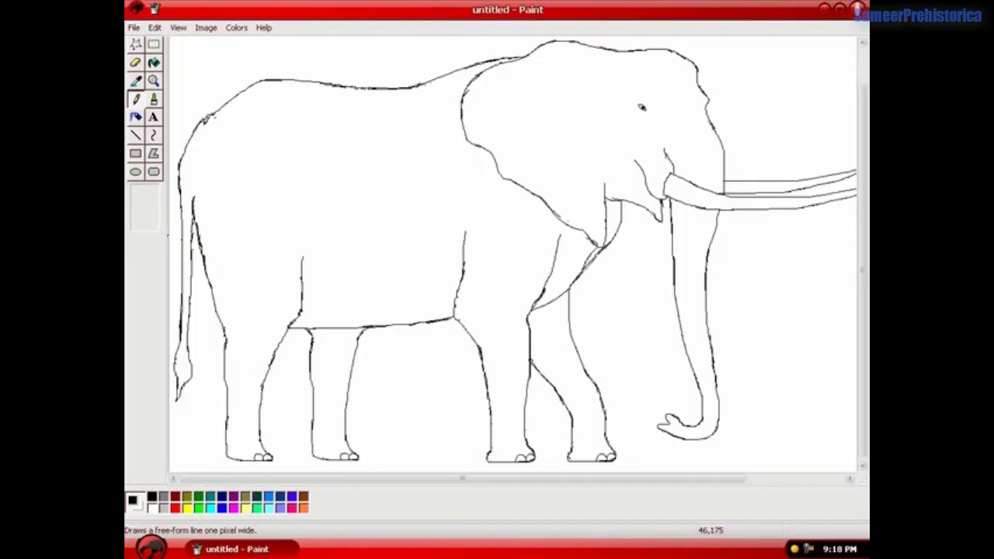
left_click(136, 63)
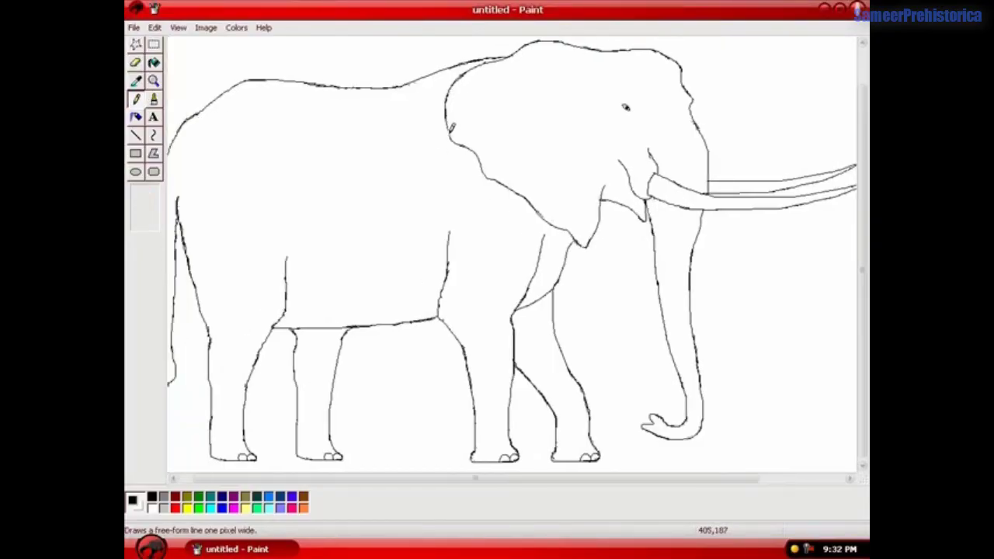
Step: Draw a row of short curved fold lines inside the ear along its rear and lower edge
mouse_move(451, 128)
left_mouse_down()
mouse_move(492, 101)
mouse_move(505, 171)
mouse_move(520, 184)
mouse_move(546, 171)
mouse_move(539, 208)
mouse_move(560, 188)
mouse_move(559, 226)
left_mouse_up()
mouse_move(587, 194)
left_mouse_down()
mouse_move(582, 232)
mouse_move(588, 243)
mouse_move(596, 232)
left_mouse_up()
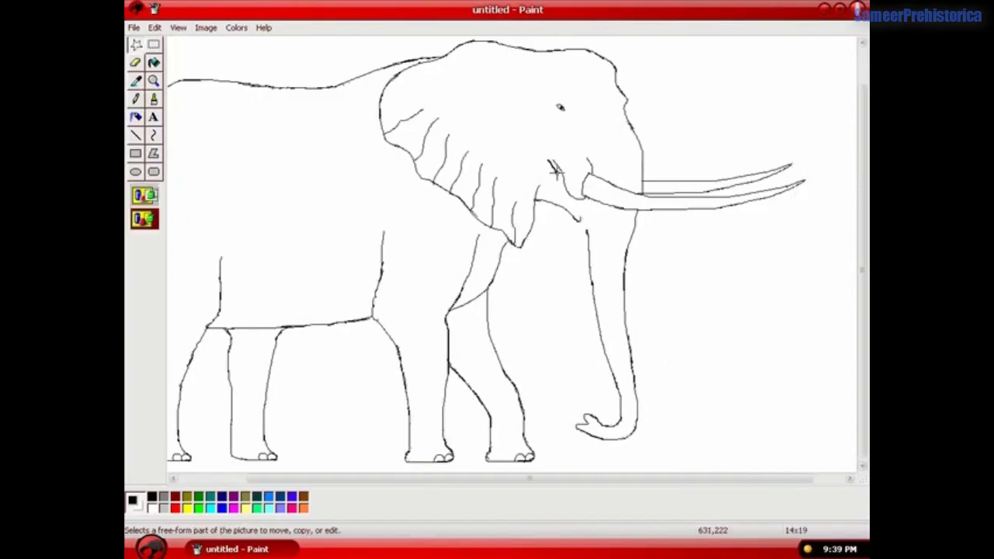
Step: Move both tusks and the cheek fold down slightly, and reconnect the broken face, mouth and trunk outlines
mouse_move(561, 180)
left_mouse_down()
mouse_move(574, 208)
mouse_move(609, 217)
mouse_move(717, 215)
mouse_move(782, 205)
mouse_move(813, 149)
mouse_move(644, 162)
mouse_move(567, 146)
mouse_move(548, 158)
left_mouse_up()
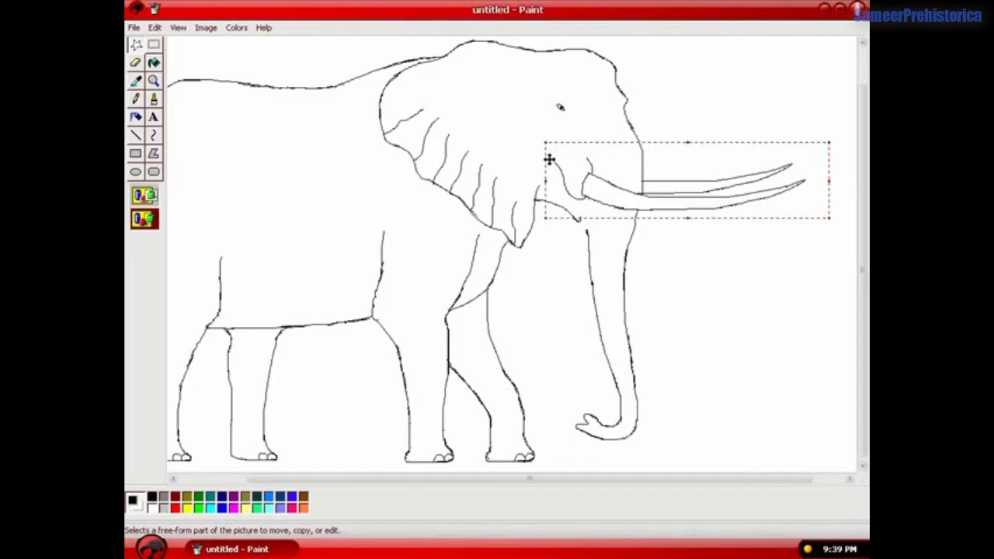
left_click_drag(624, 175, 625, 186)
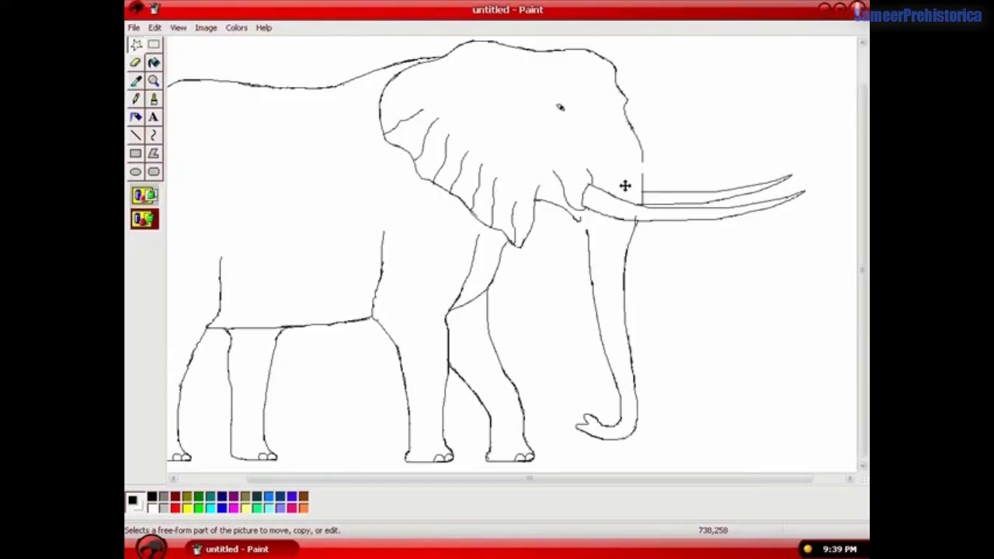
left_click(732, 100)
left_click(136, 99)
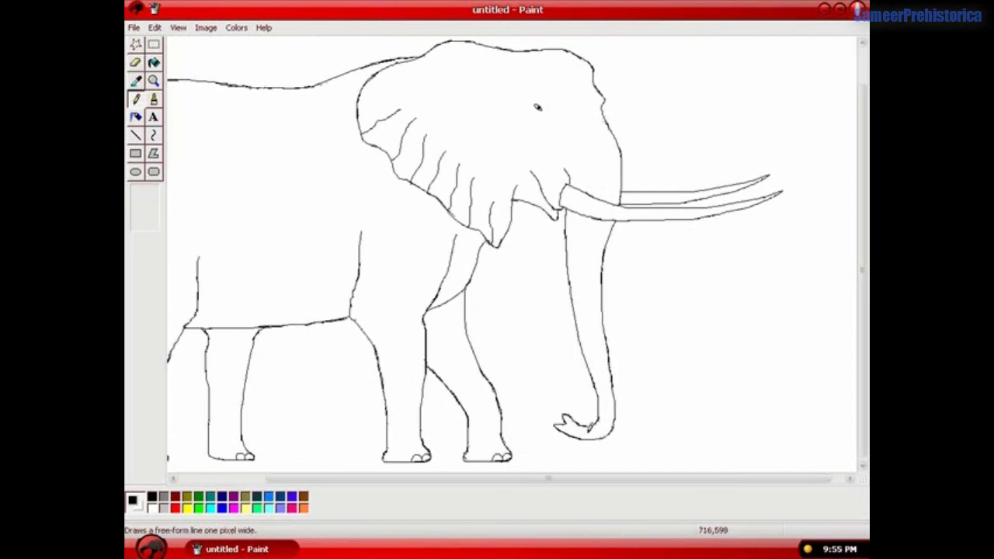
Step: Draw short curved wrinkle lines along the whole trunk, and fill the tail tuft with short hair strokes
mouse_move(588, 426)
left_mouse_down()
mouse_move(610, 450)
mouse_move(598, 430)
left_mouse_up()
mouse_move(625, 416)
left_mouse_down()
mouse_move(599, 360)
mouse_move(614, 361)
mouse_move(599, 346)
mouse_move(604, 362)
mouse_move(613, 356)
mouse_move(597, 350)
mouse_move(610, 341)
mouse_move(593, 334)
mouse_move(609, 328)
mouse_move(587, 316)
mouse_move(604, 310)
mouse_move(590, 299)
mouse_move(603, 290)
mouse_move(587, 278)
mouse_move(604, 266)
mouse_move(586, 261)
mouse_move(599, 254)
mouse_move(589, 226)
mouse_move(614, 223)
left_mouse_up()
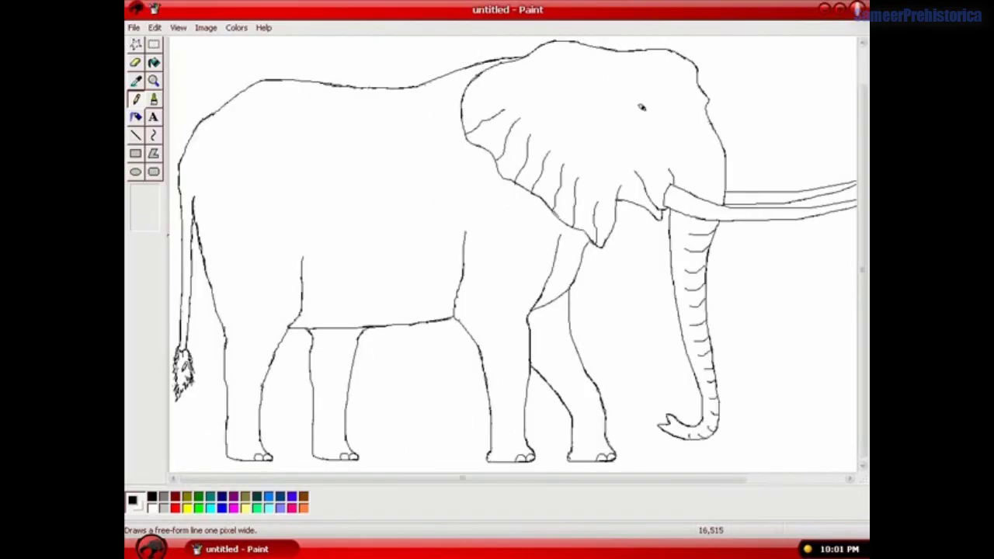
mouse_move(186, 361)
left_mouse_down()
mouse_move(181, 388)
mouse_move(187, 360)
left_mouse_up()
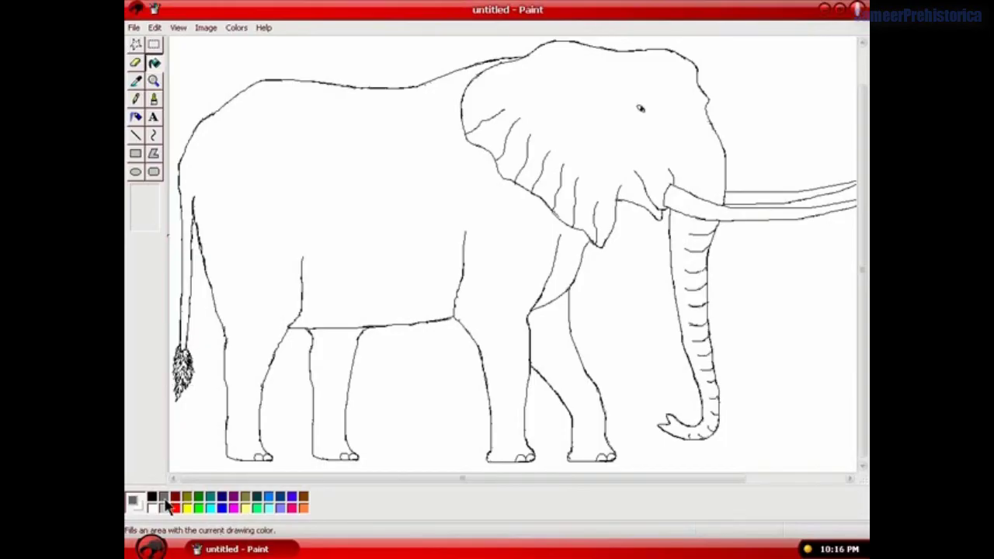
Step: Define a dark grey fill color with red, green and blue at 106
double_click(169, 506)
left_click(563, 361)
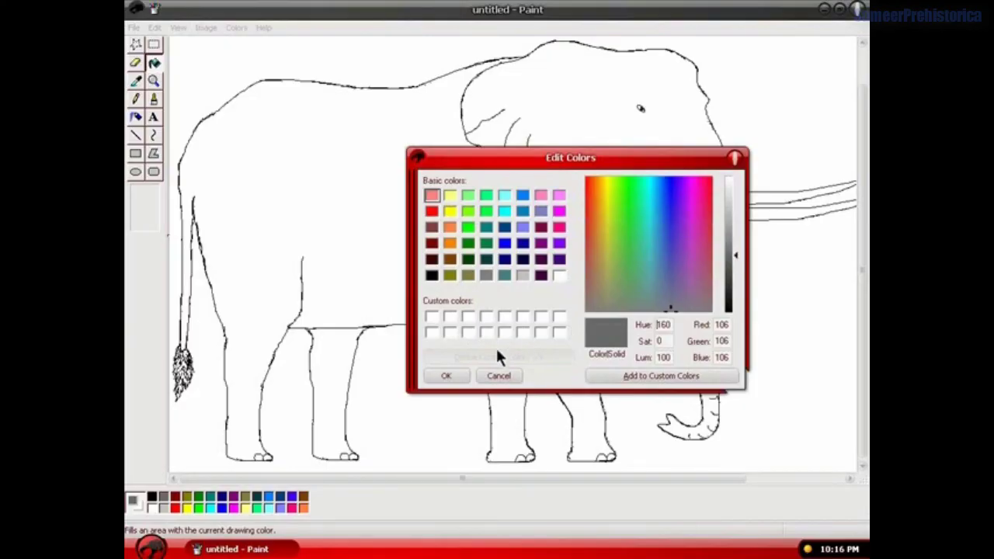
left_click(445, 375)
Step: Fill the elephant's body, far legs, head, ear and every trunk section with the dark grey, leaving tusks and toenails white
left_click(355, 167)
left_click(319, 352)
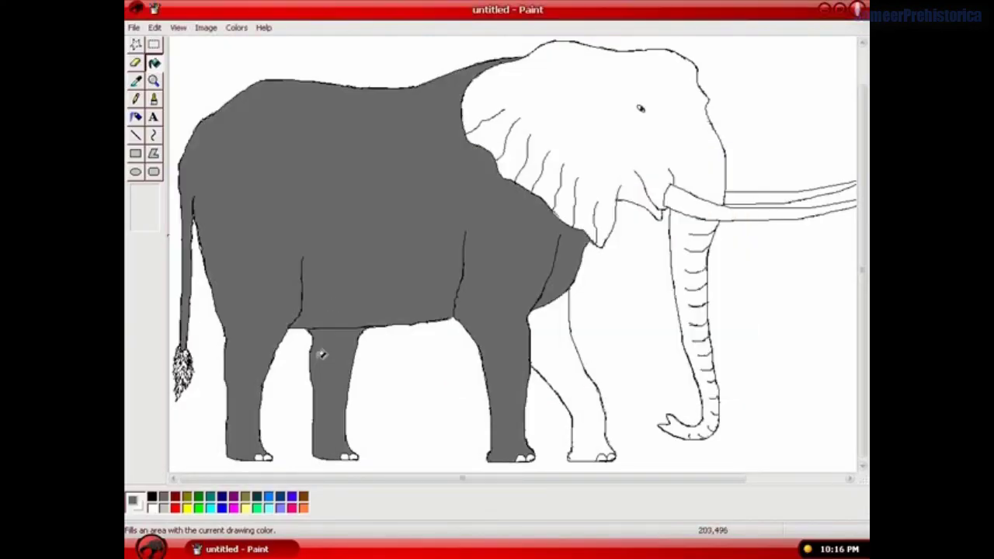
left_click(574, 353)
left_click(637, 139)
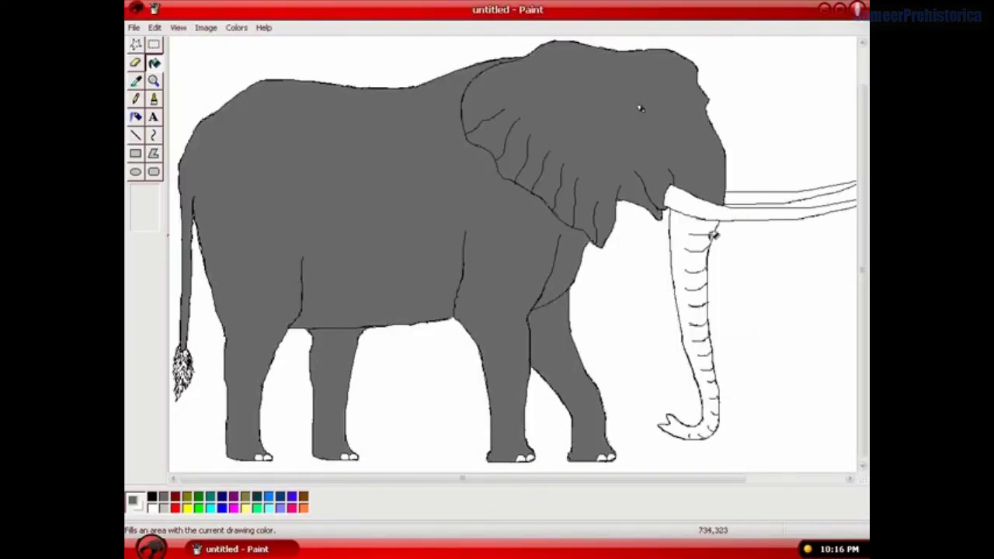
left_click(691, 238)
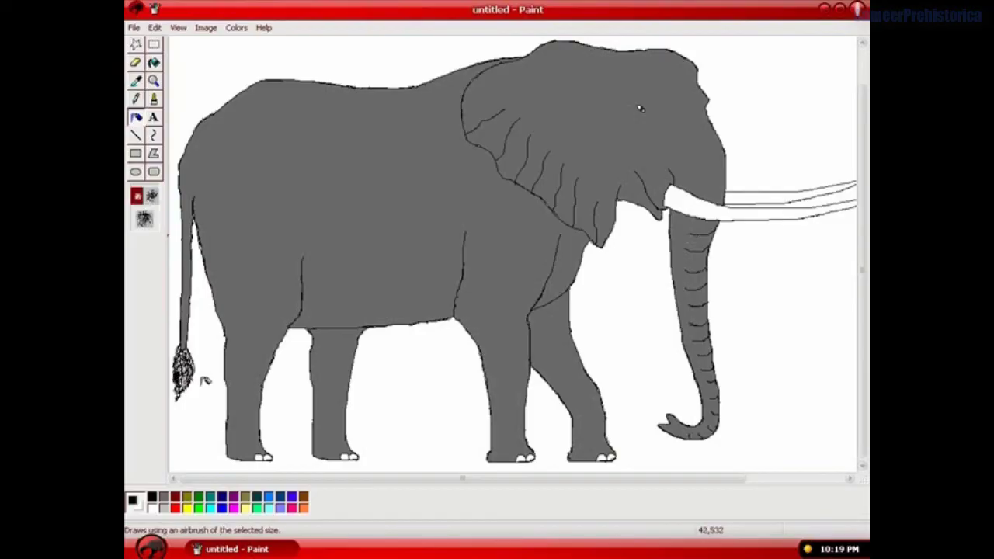
Step: Spray the tail tuft black with the largest airbrush size
left_click(144, 219)
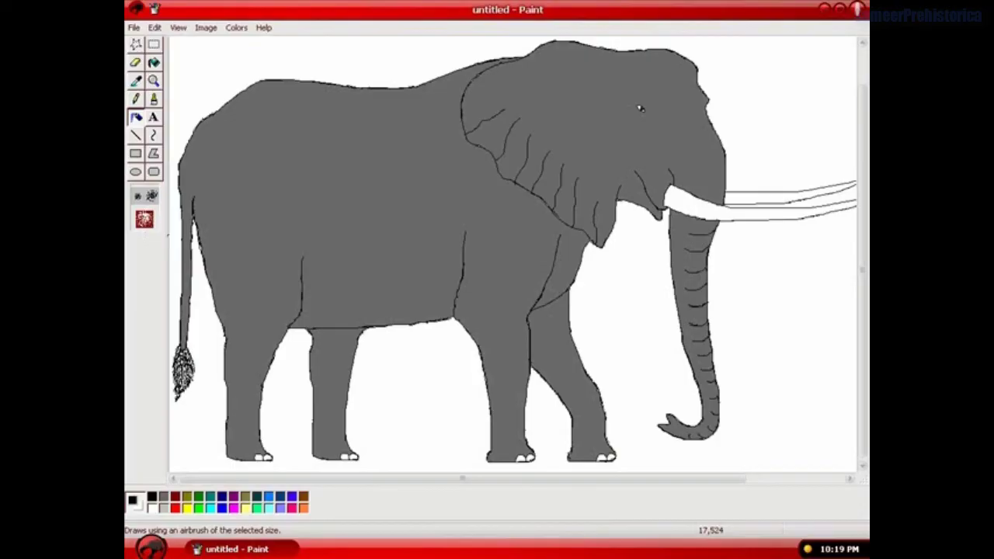
mouse_move(199, 387)
left_mouse_down()
mouse_move(183, 378)
mouse_move(187, 362)
mouse_move(189, 395)
mouse_move(186, 361)
left_mouse_up()
left_click(136, 196)
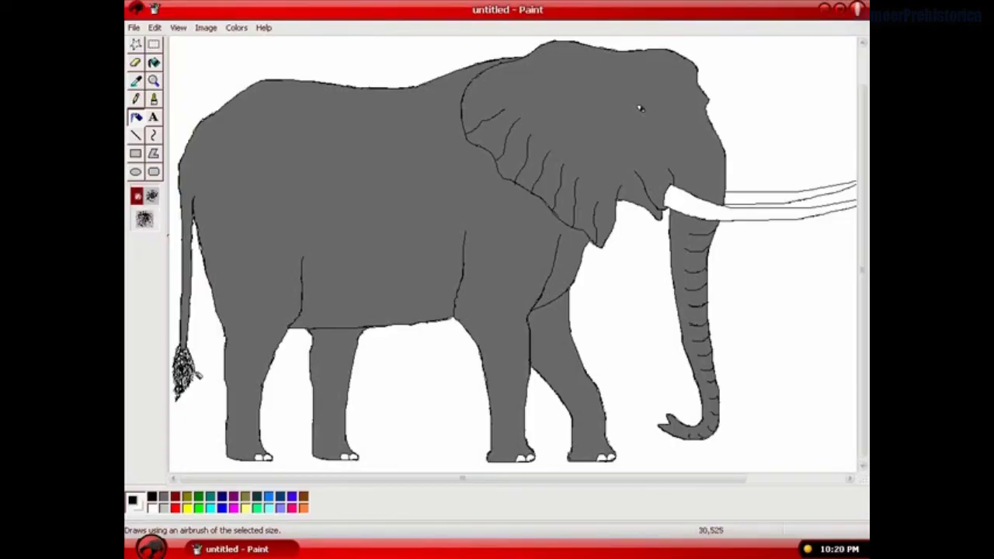
left_click(144, 220)
left_click_drag(189, 372, 188, 363)
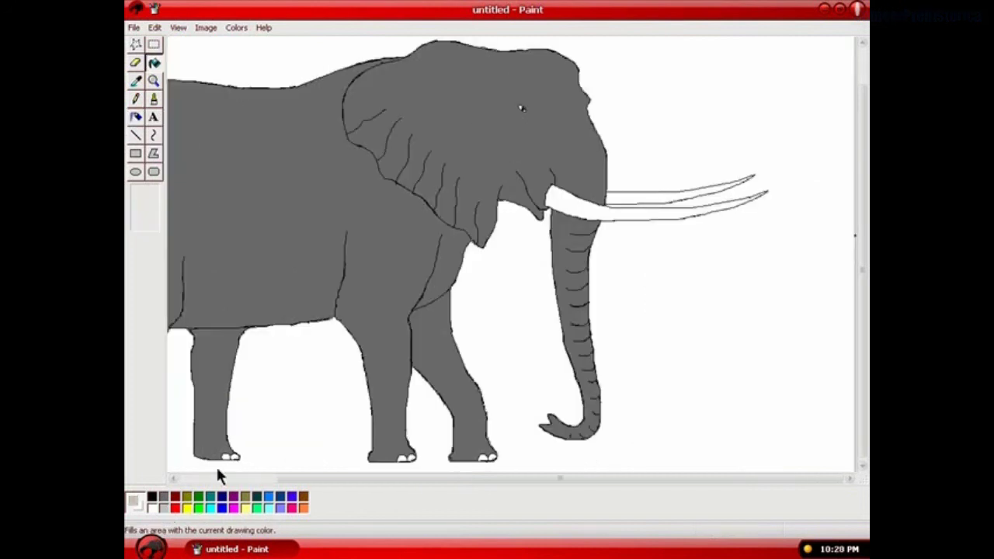
Step: Fill the background around the elephant and between its legs with light grey
left_click(232, 458)
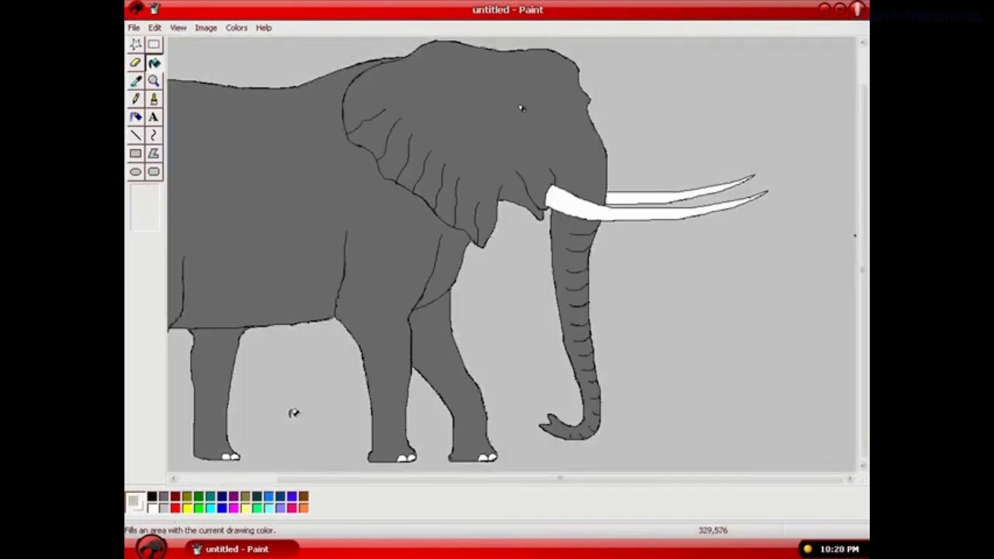
left_click_drag(553, 481, 460, 484)
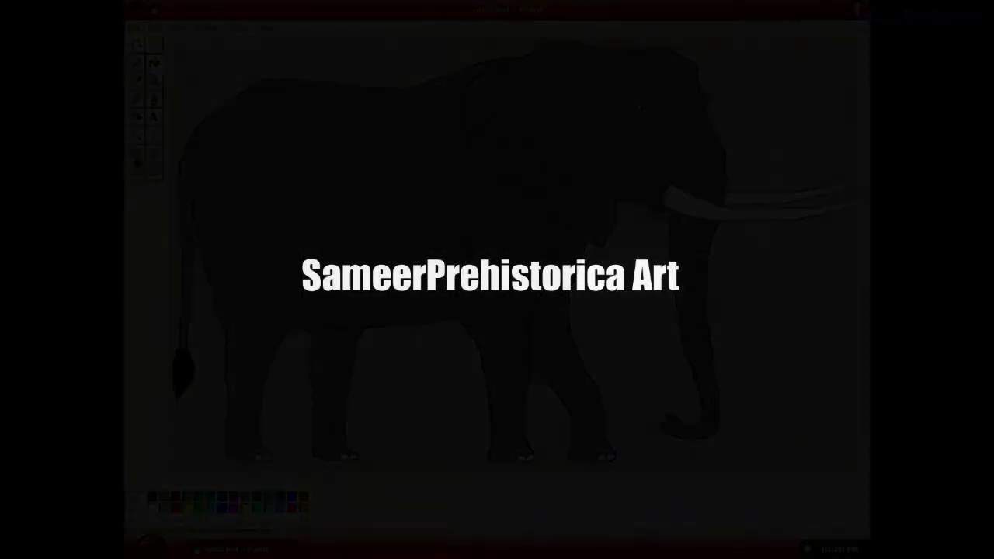